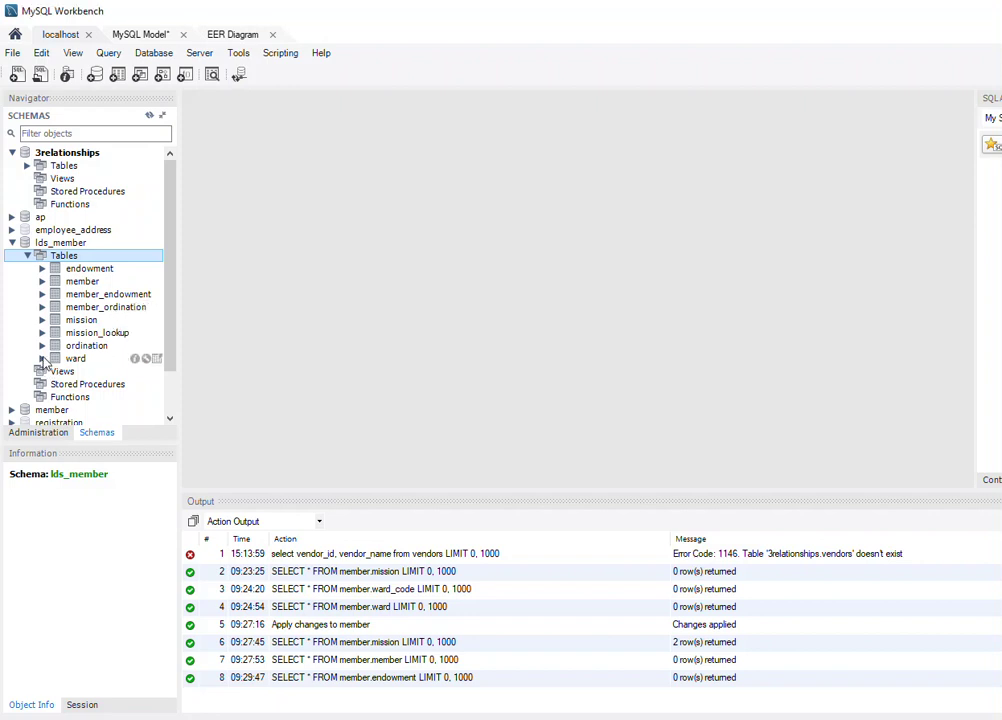
Expand the ward table and open its rows for editing with Select Rows - Limit 1000.
click(42, 358)
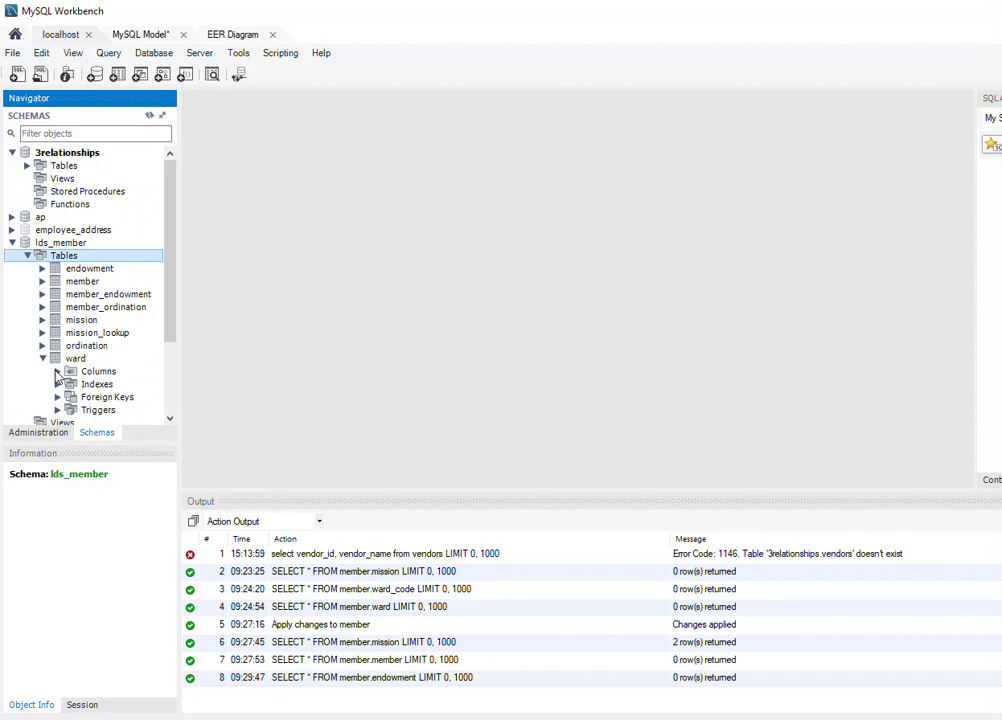
click(57, 371)
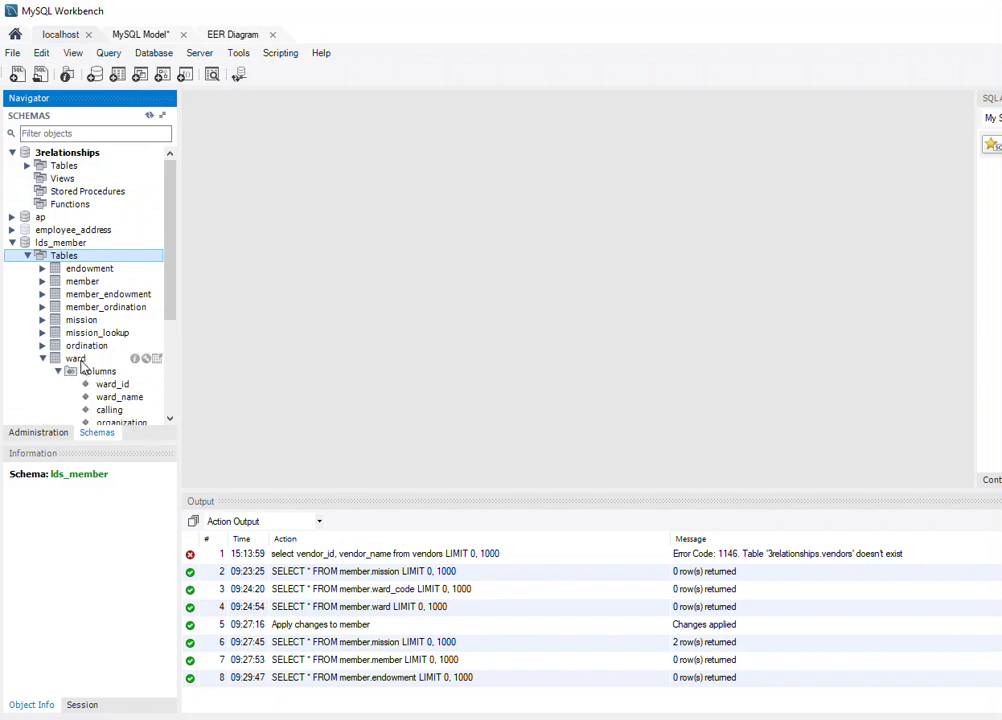
right_click(80, 360)
click(145, 371)
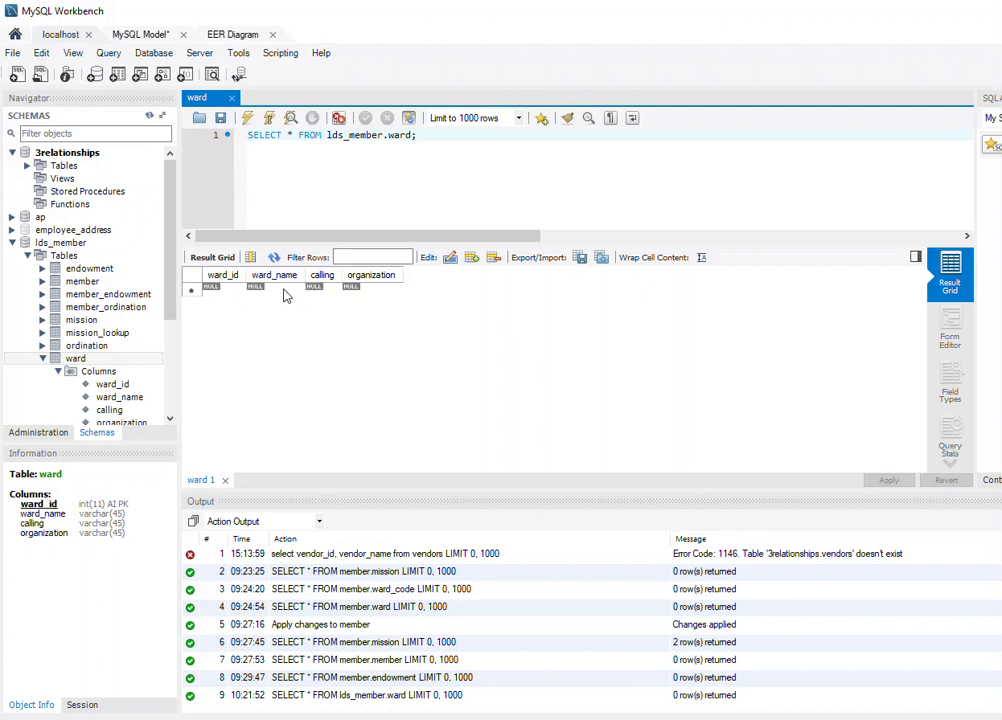
Enter a new ward row: Rexburg 1st, calling Elders Quorum 1st Counselor, organization elders.
click(272, 290)
click(286, 290)
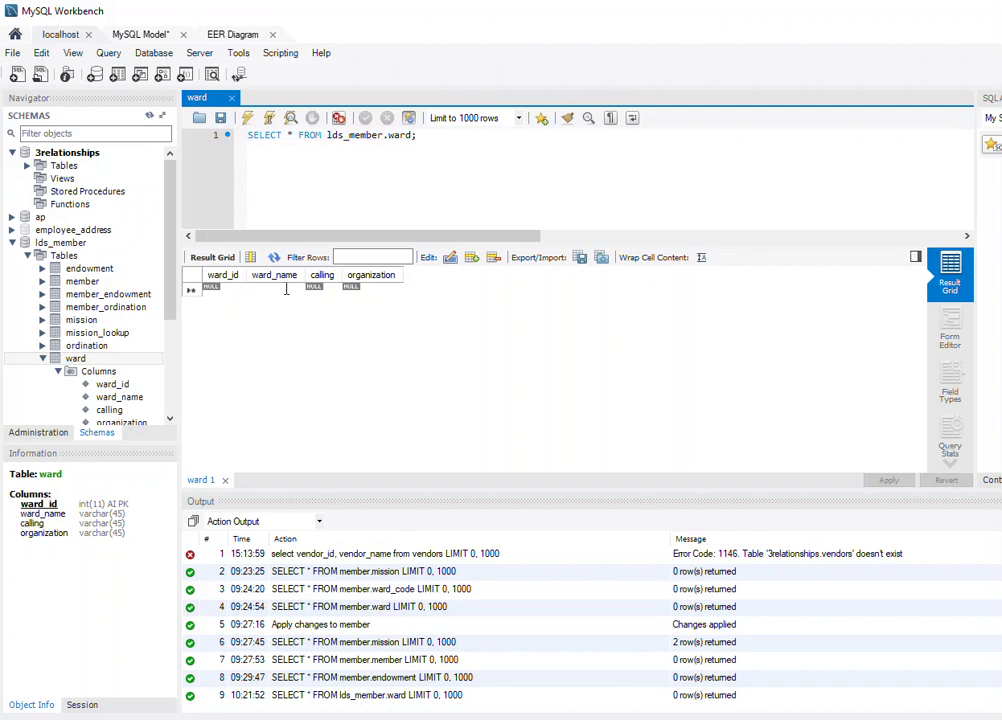
text(Rexburg 1)
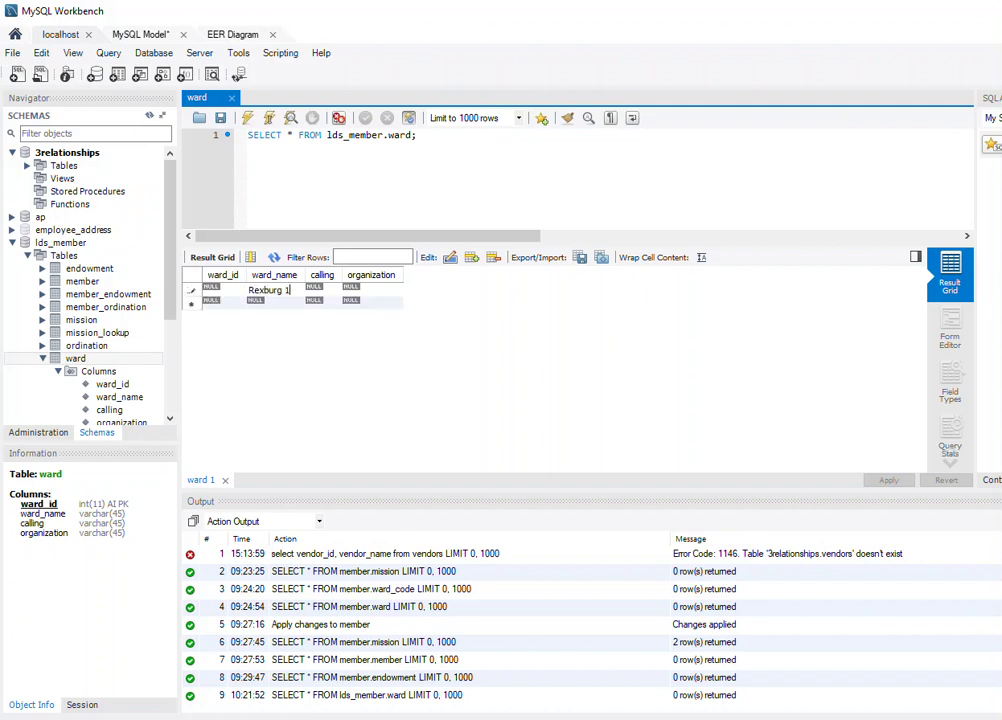
key(Return)
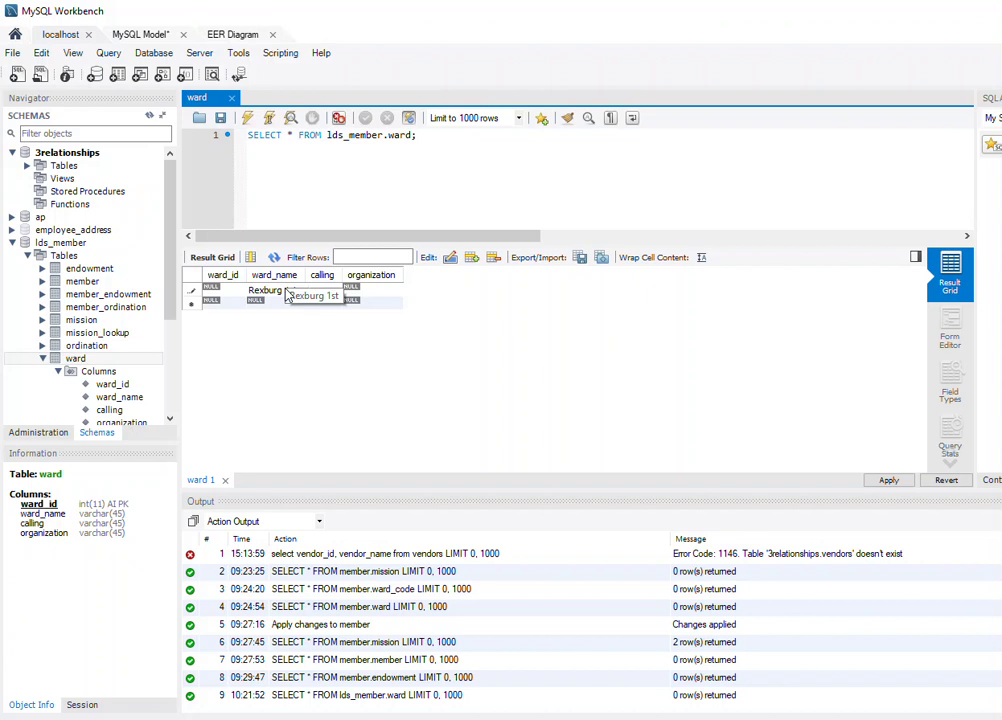
key(Tab)
text(E)
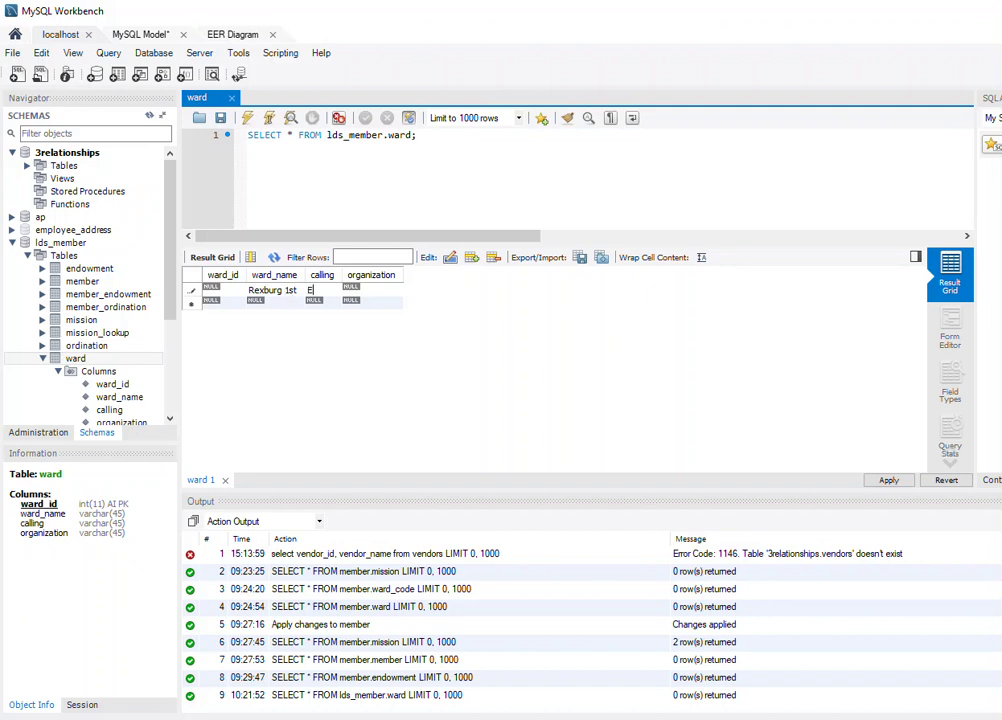
text(lders Quoru)
text(m)
text( 1st)
text( Couns)
text(e)
key(Tab)
text(elders)
Apply the new ward row to the database and collapse the ward table.
click(889, 480)
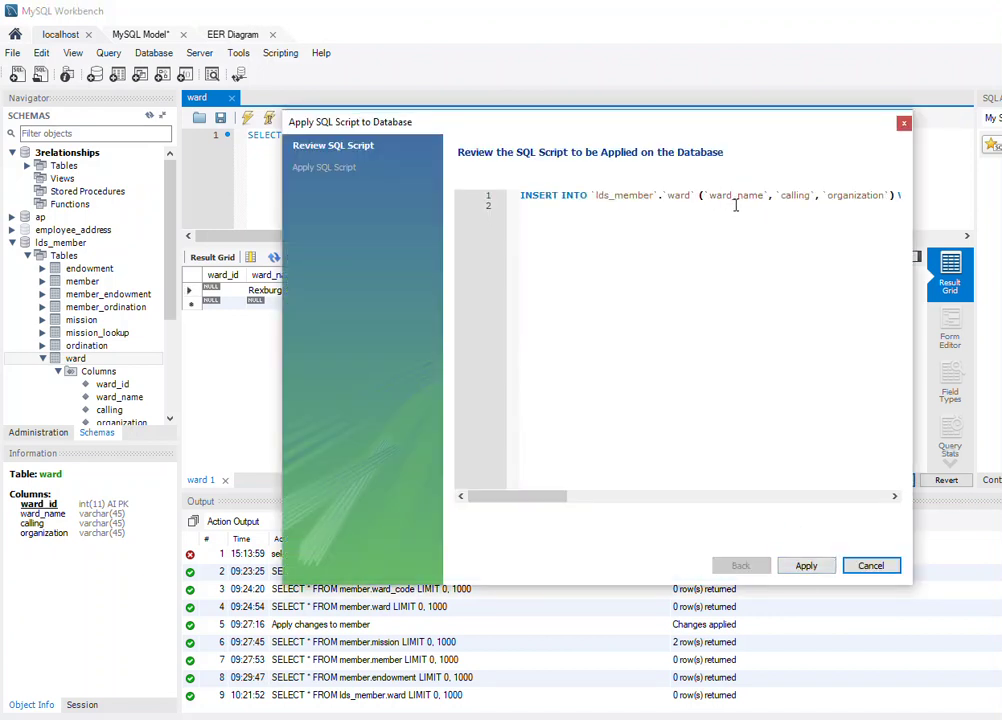
click(815, 566)
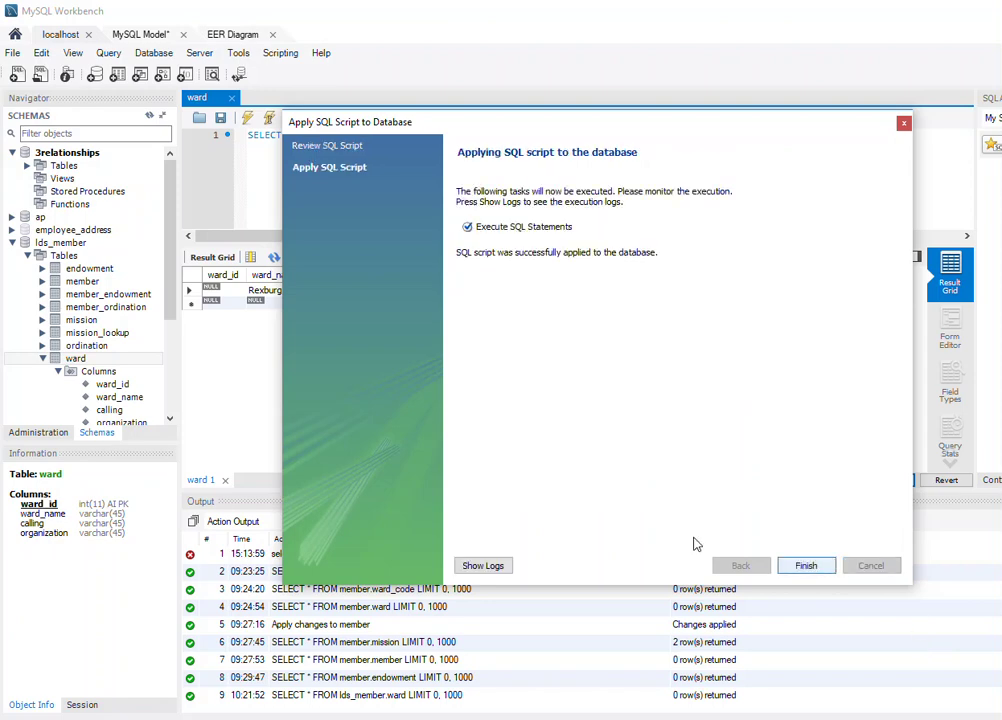
click(806, 566)
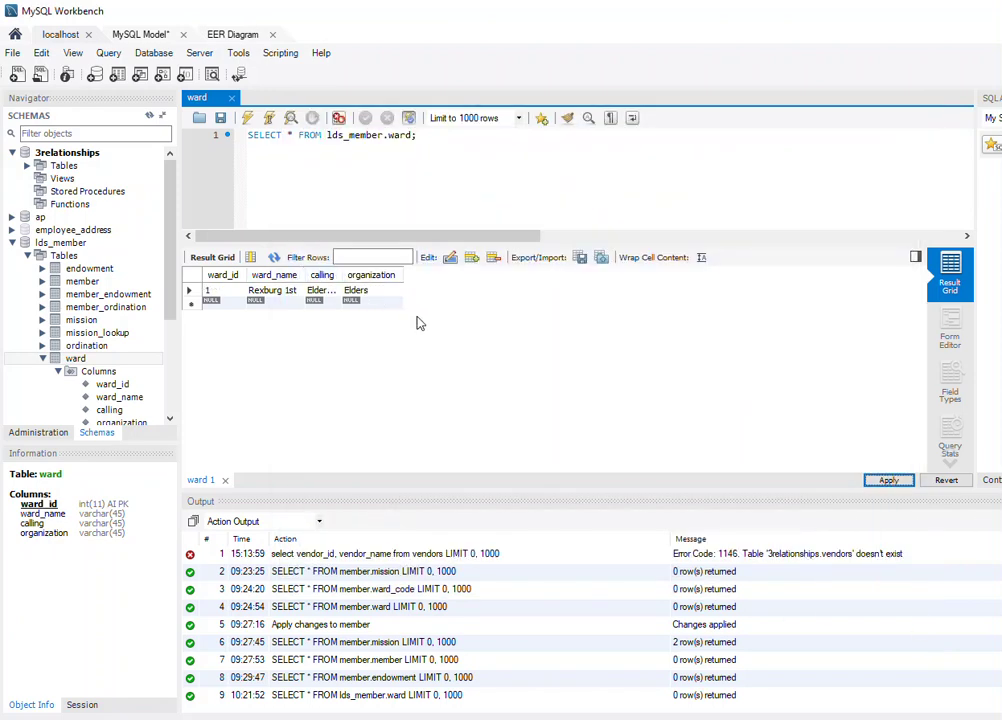
click(43, 358)
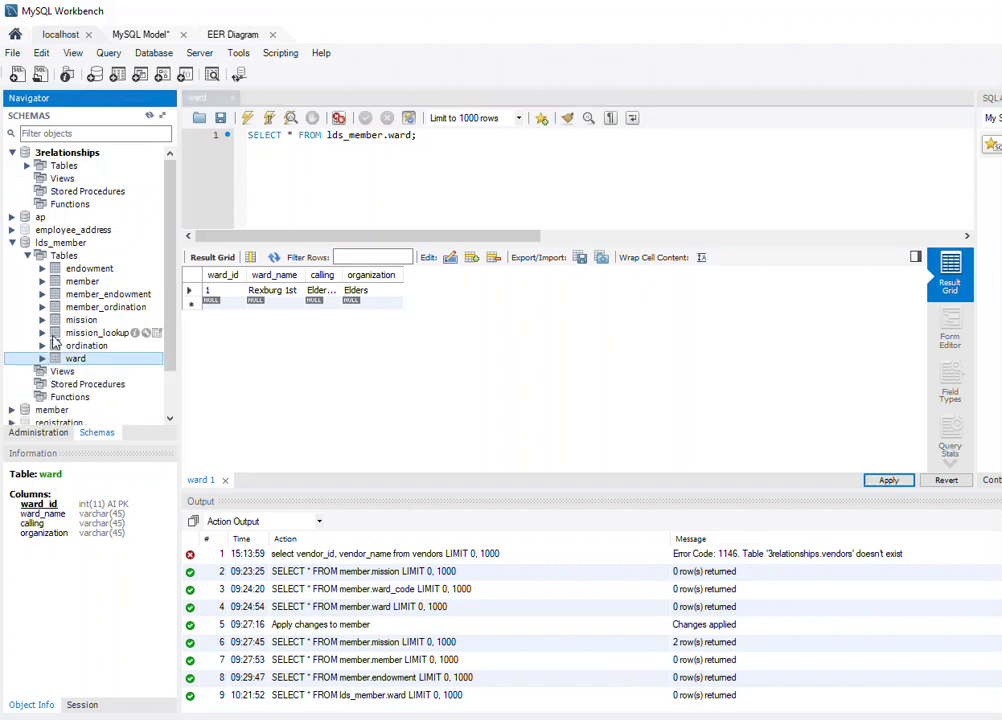
Open mission_lookup's rows, enter mission_name USA Georgia Macon, and apply the insert.
click(43, 332)
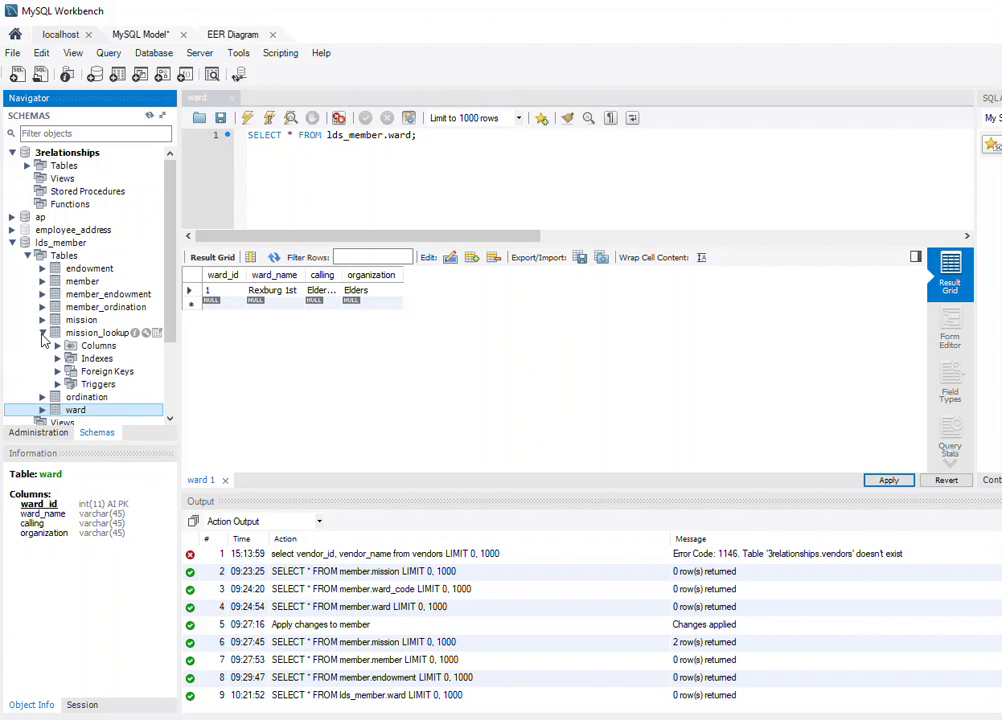
right_click(100, 332)
click(115, 340)
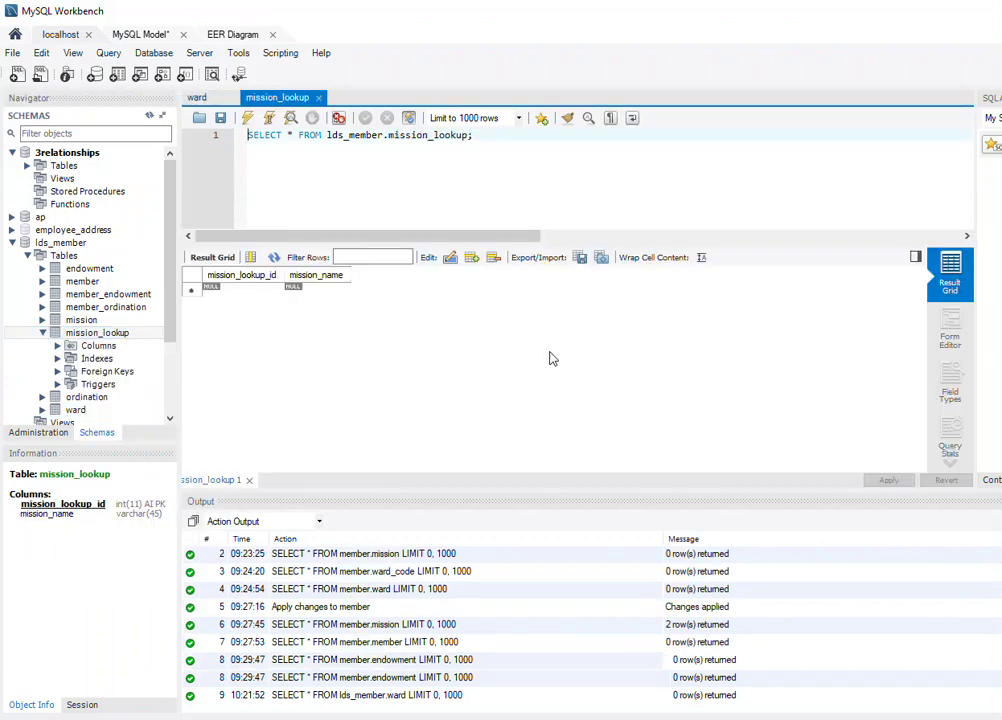
click(315, 290)
click(325, 291)
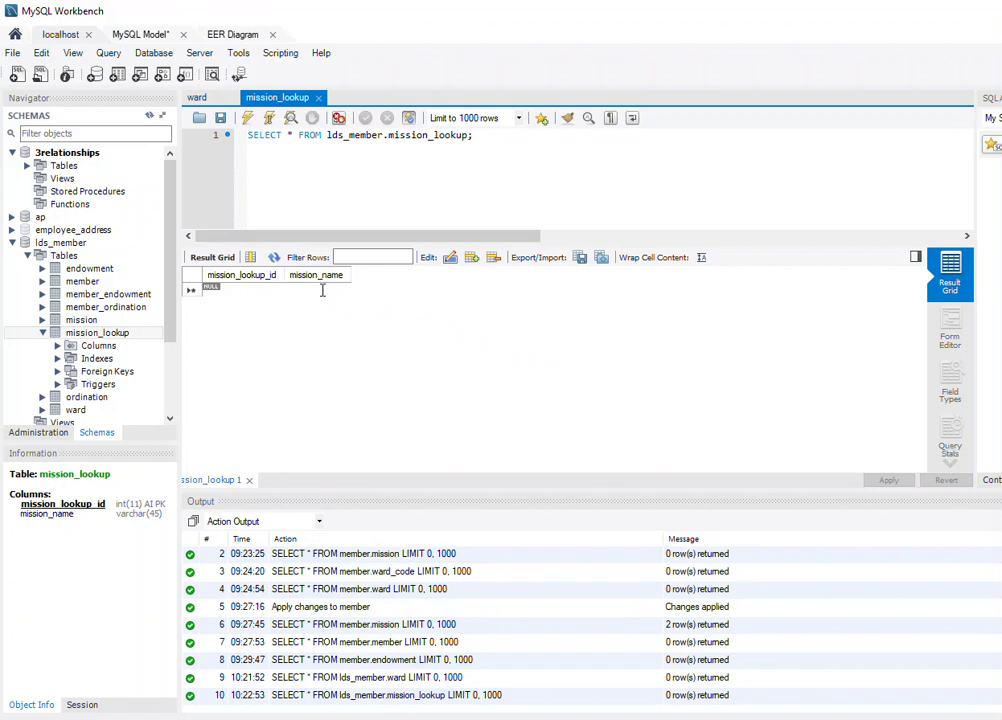
text(USA)
text( Georgia Macon)
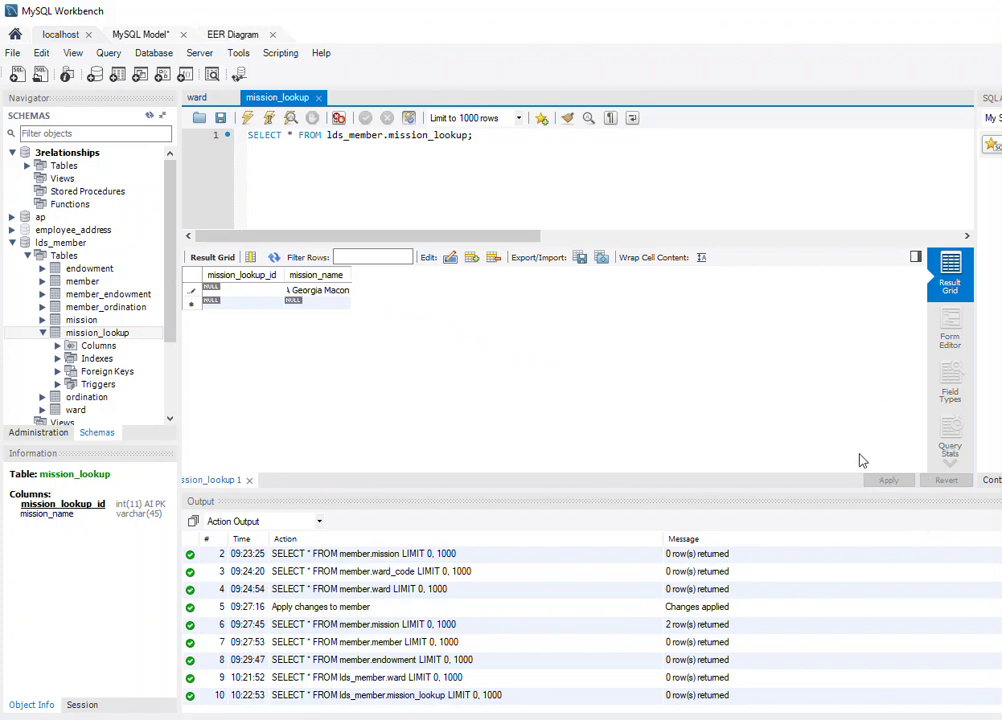
click(322, 305)
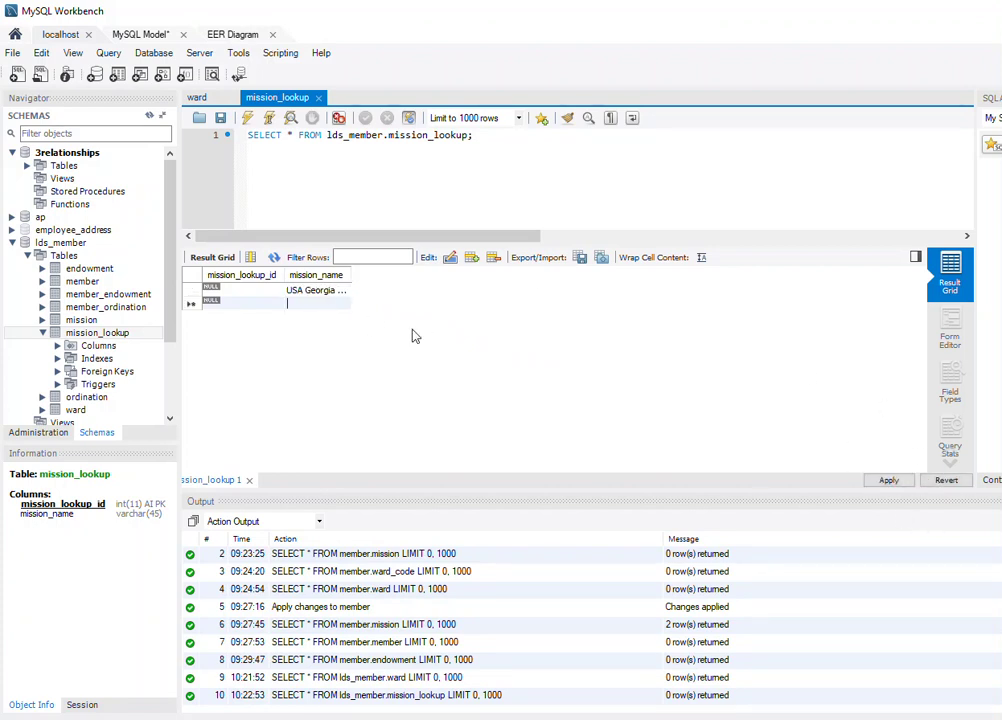
click(898, 483)
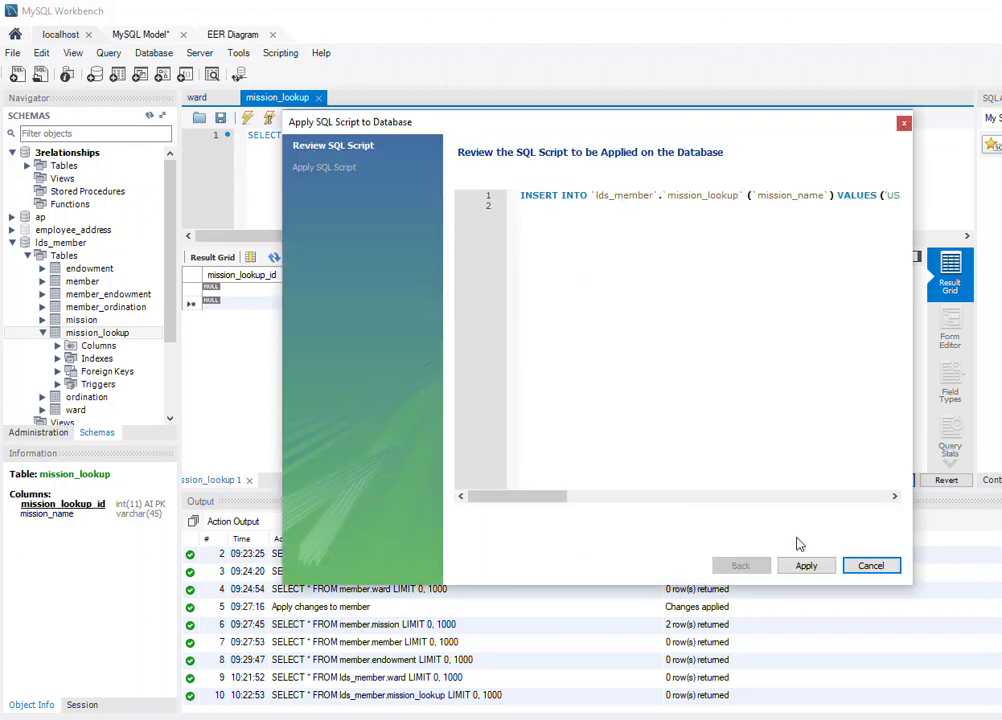
click(810, 566)
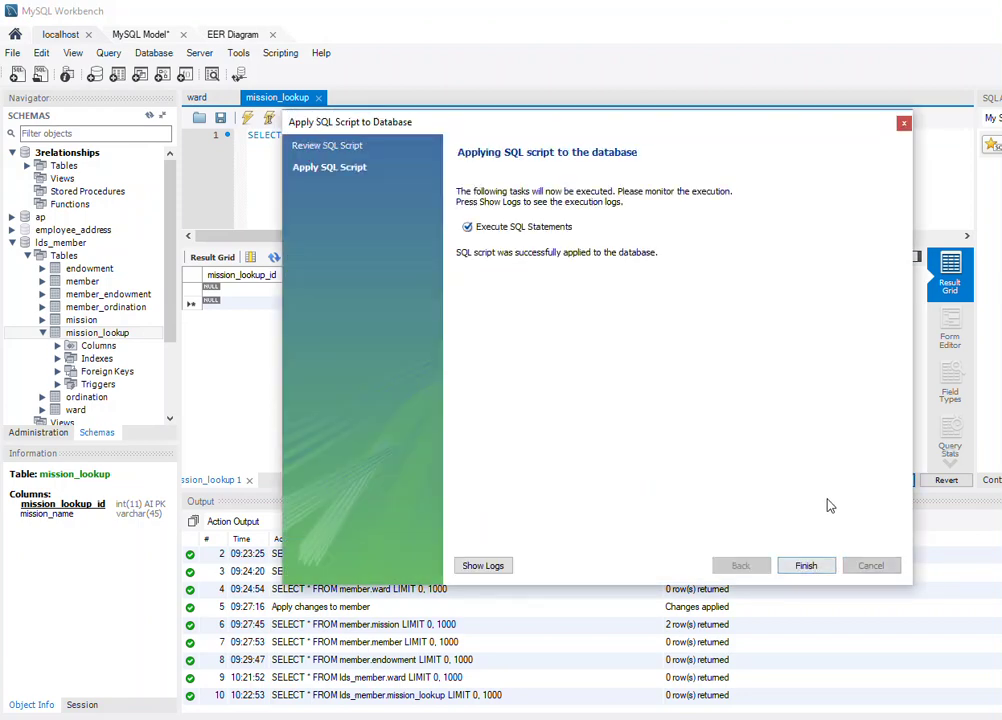
click(810, 566)
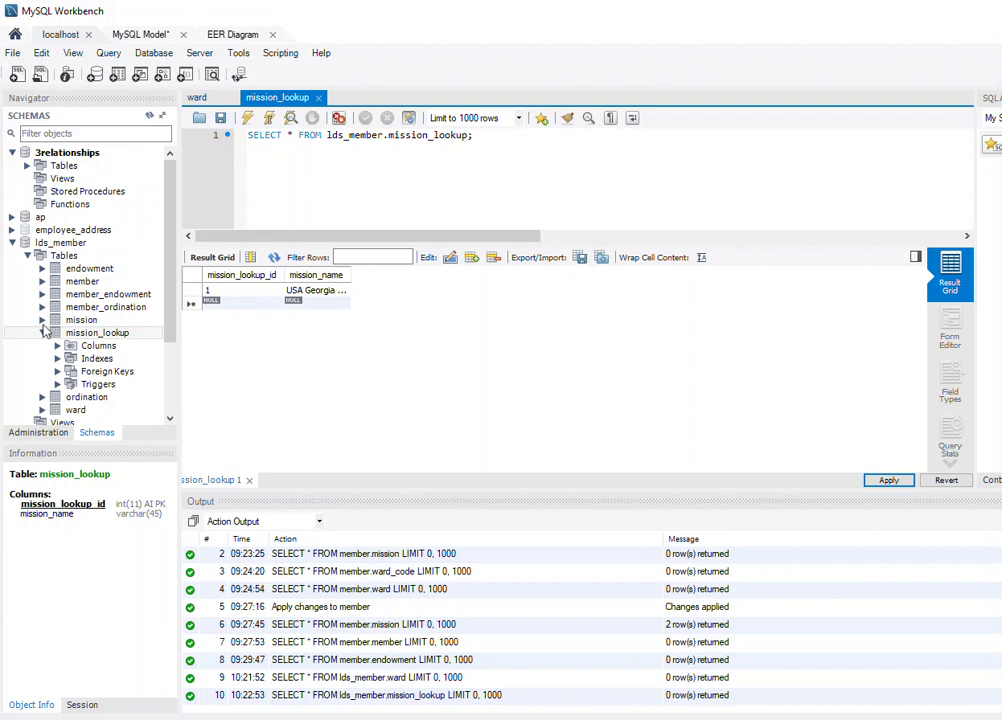
Open the mission table's rows, insert one with mission_lookup_mission_lookup_id 1, and apply it.
click(41, 322)
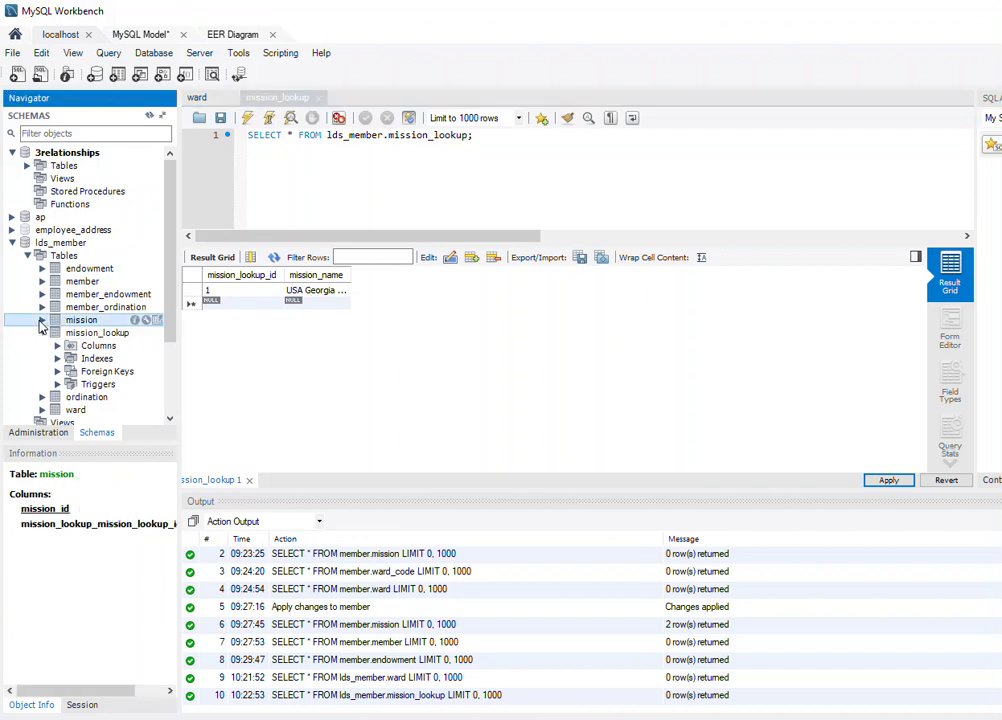
click(41, 320)
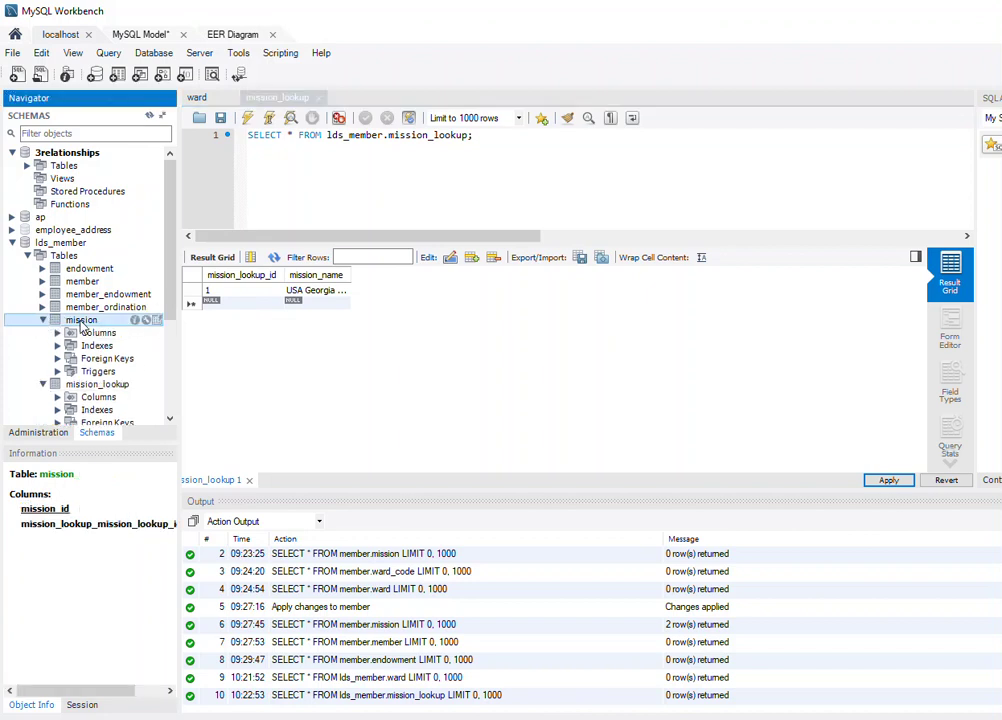
right_click(82, 326)
click(134, 329)
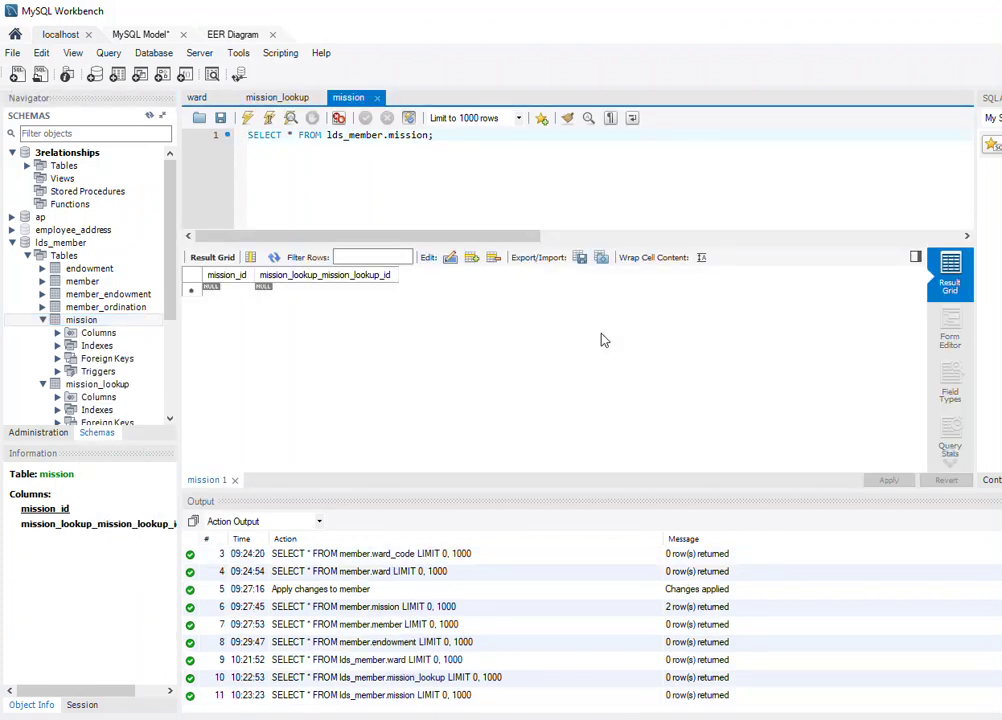
click(311, 290)
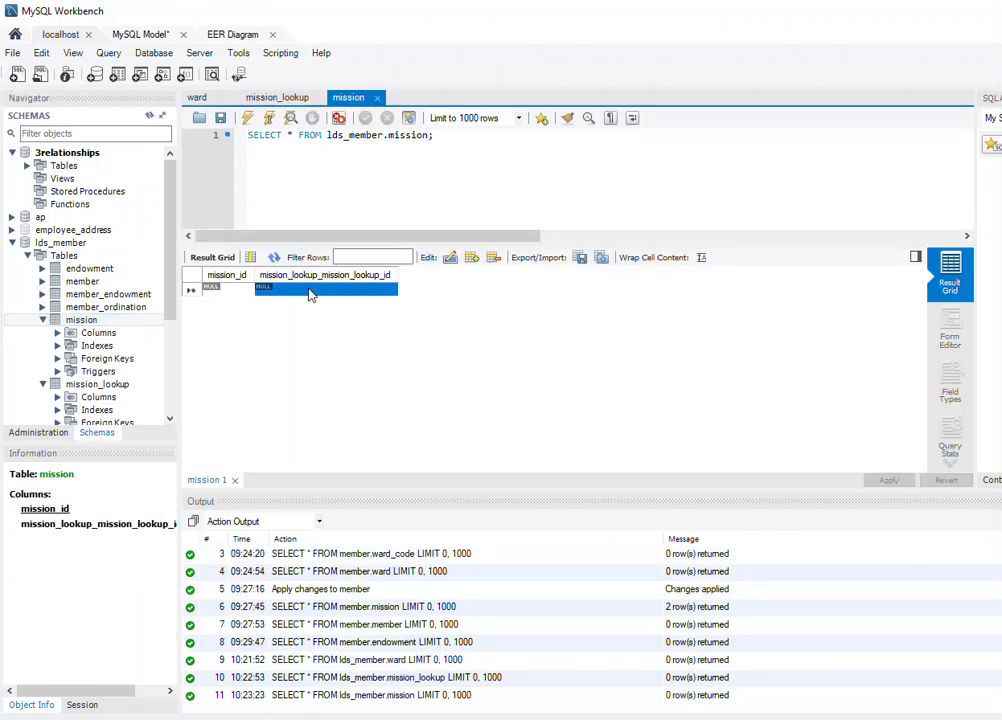
double_click(325, 291)
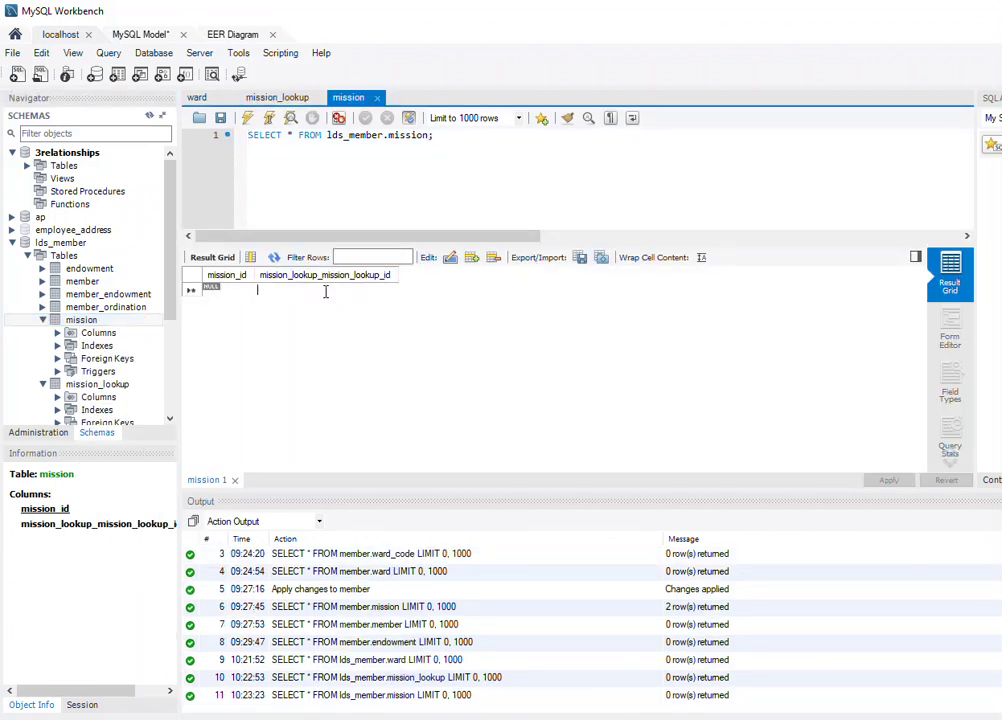
text(1)
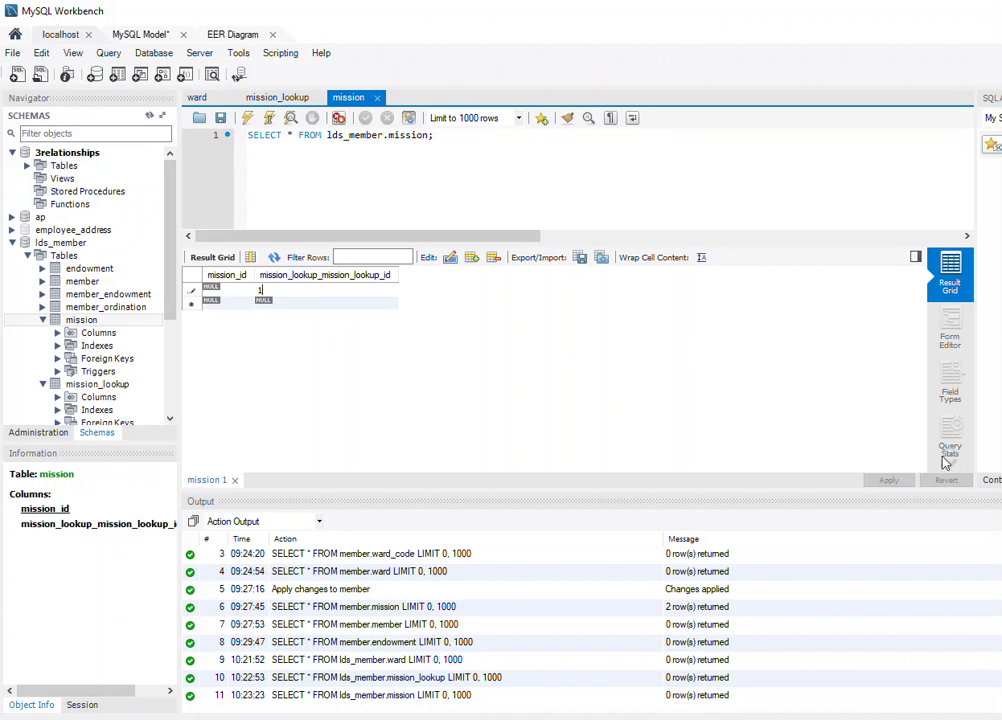
click(346, 302)
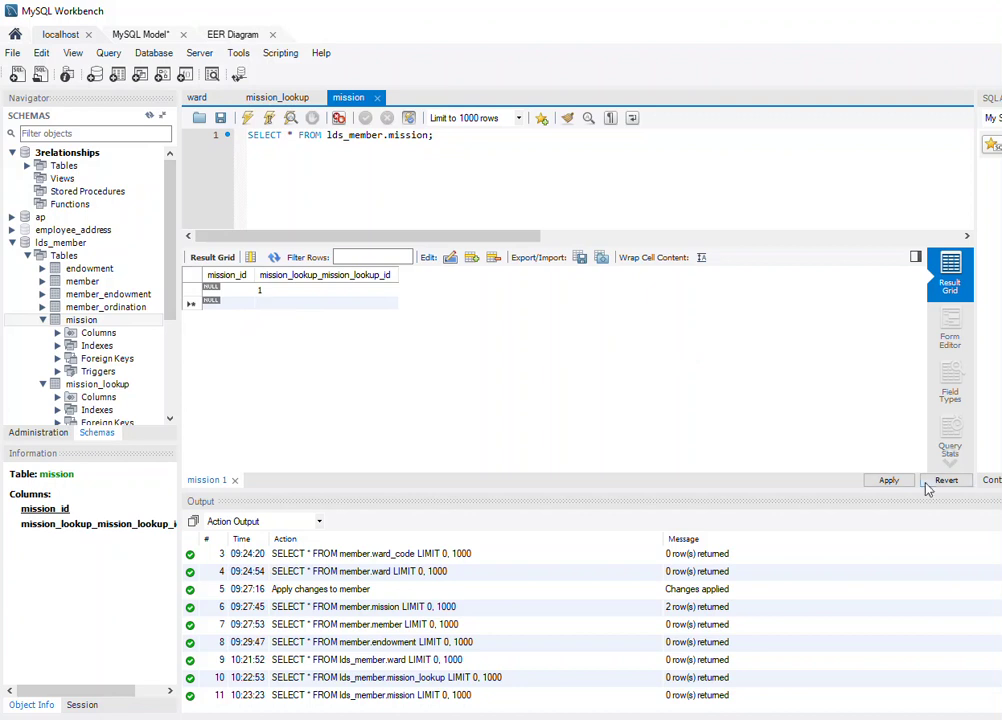
click(891, 481)
click(806, 566)
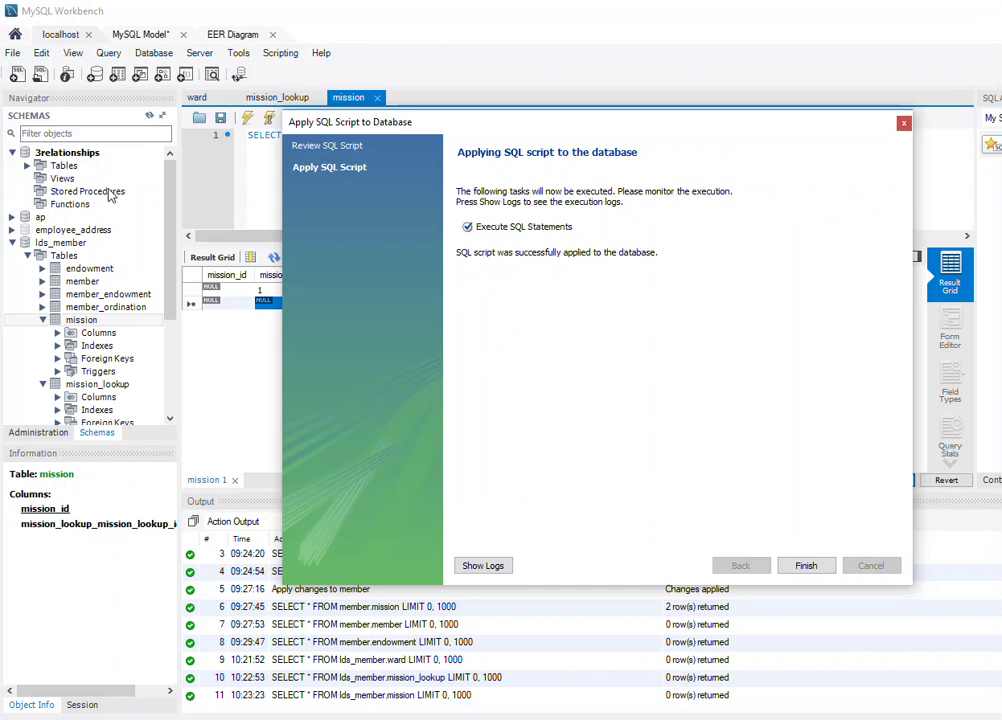
click(806, 566)
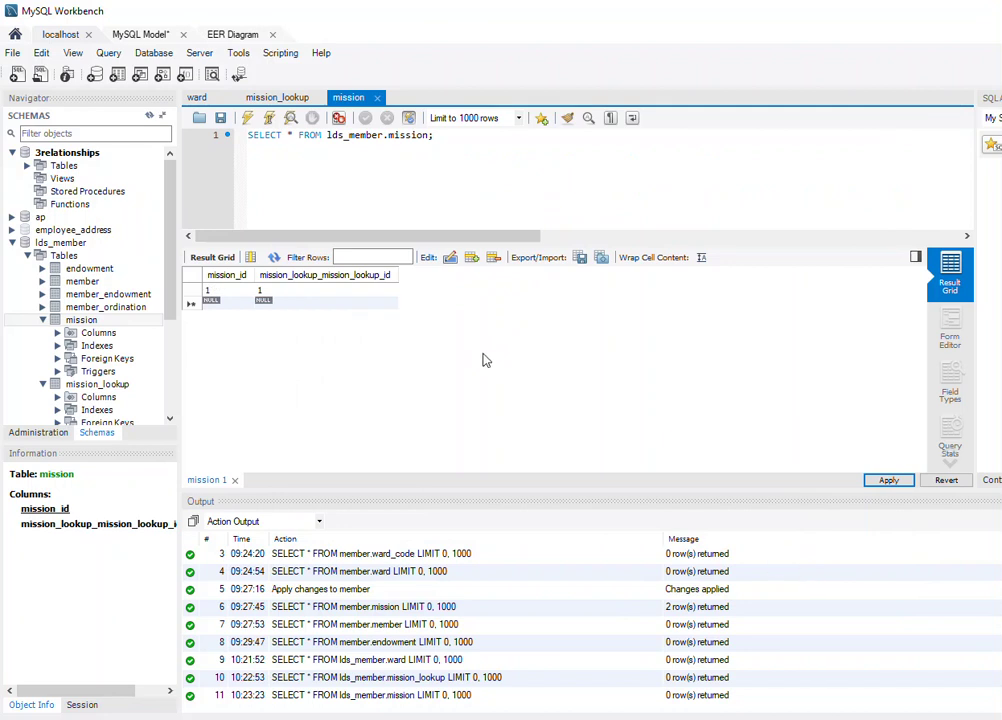
Expand the endowment table's columns and open its rows with Select Rows - Limit 1000.
click(43, 269)
click(58, 281)
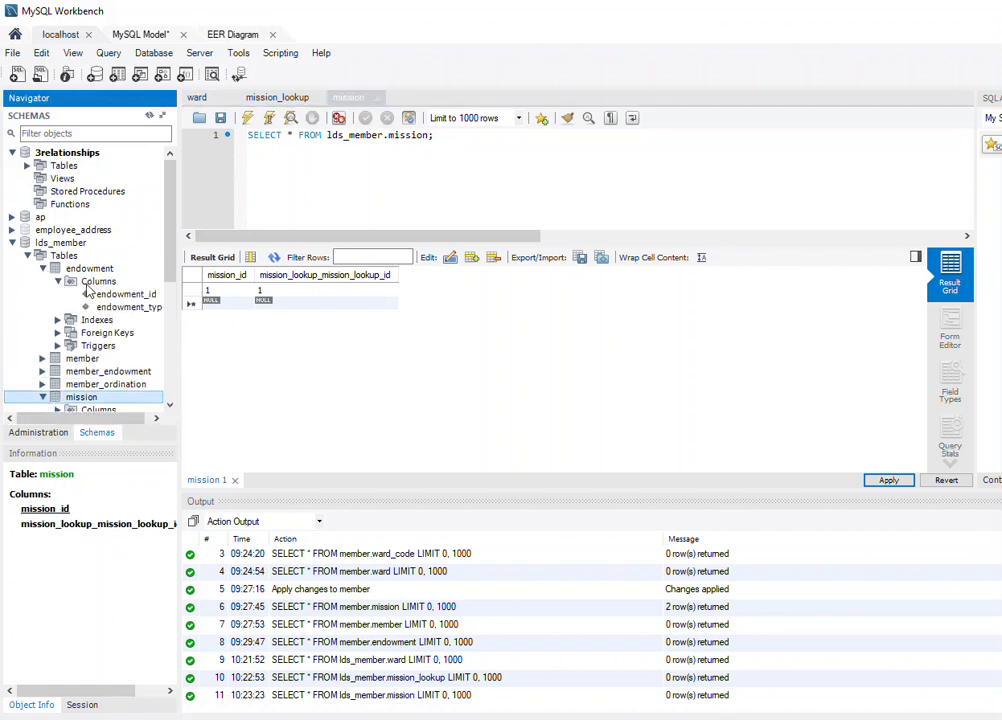
right_click(92, 284)
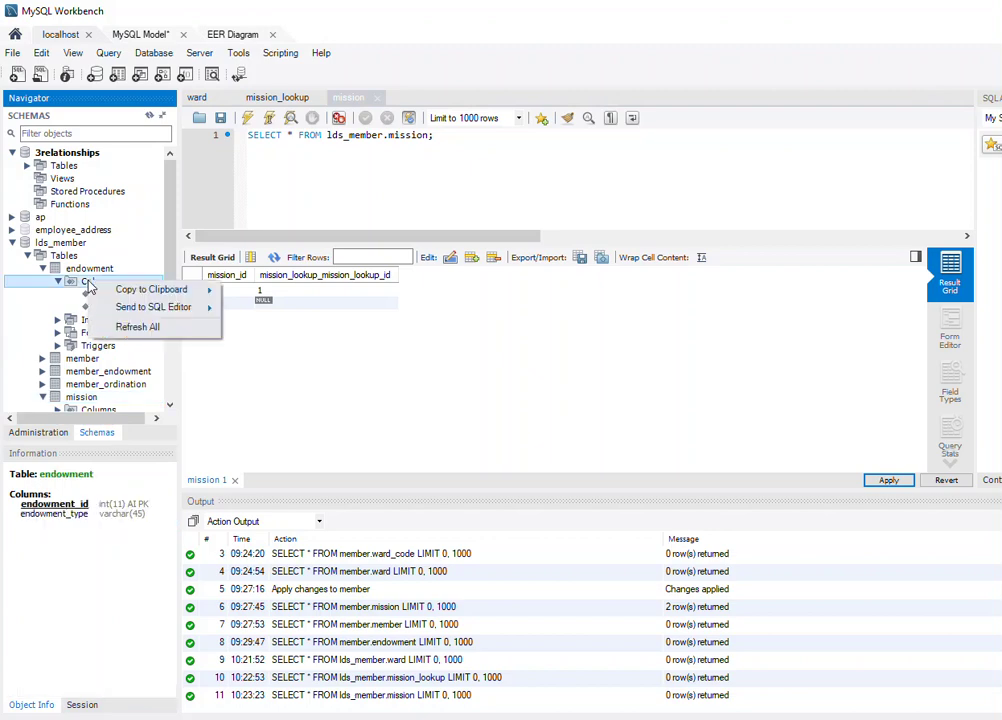
right_click(88, 270)
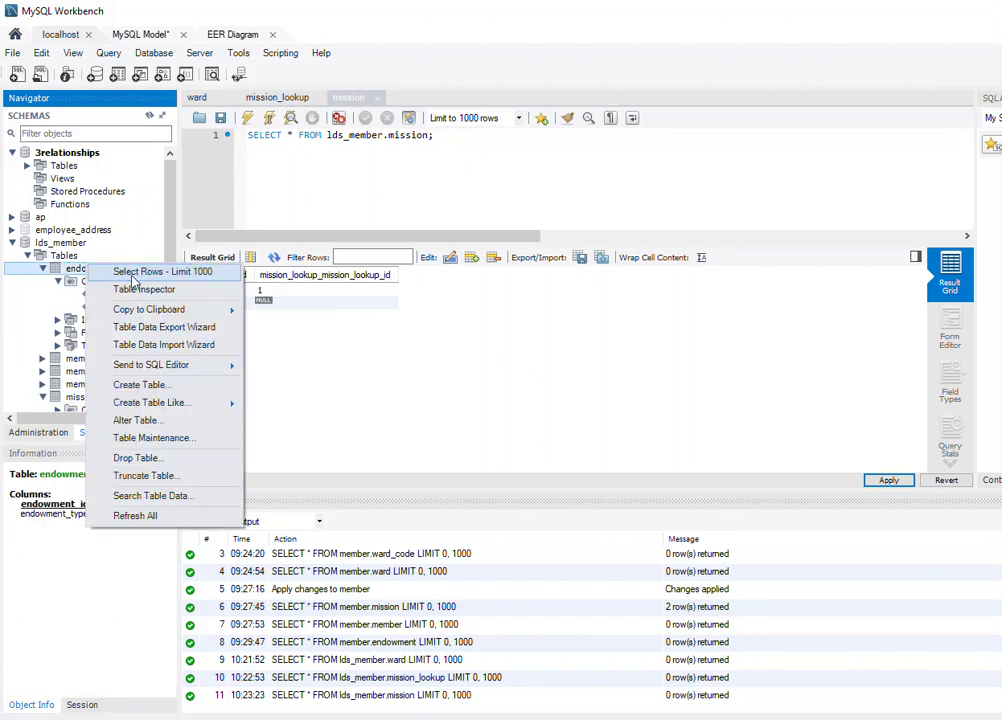
click(120, 271)
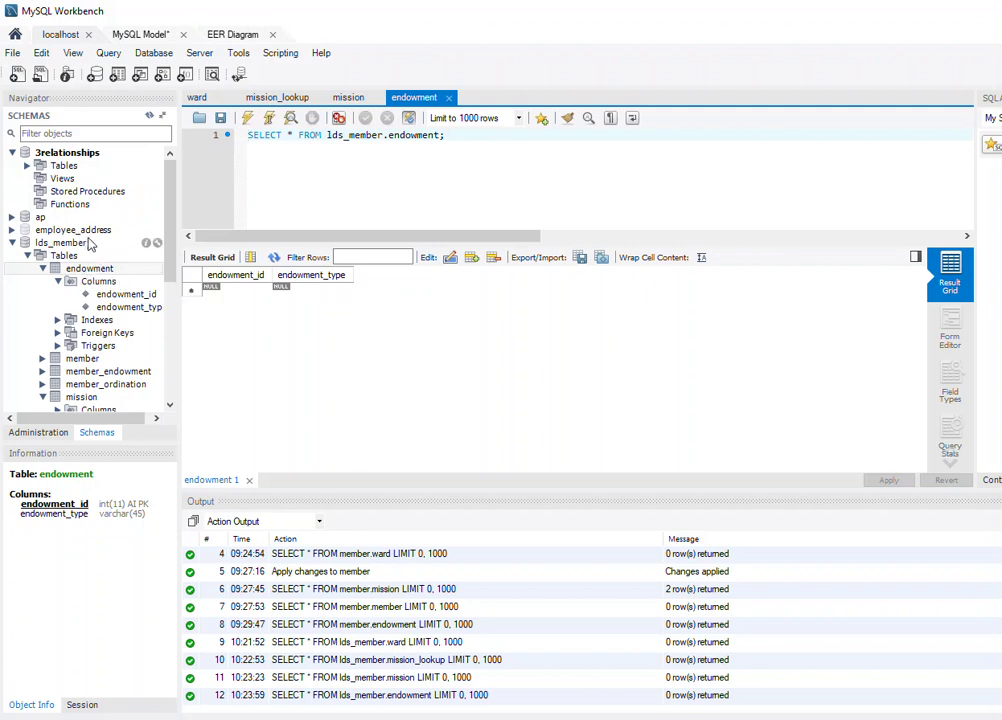
right_click(89, 270)
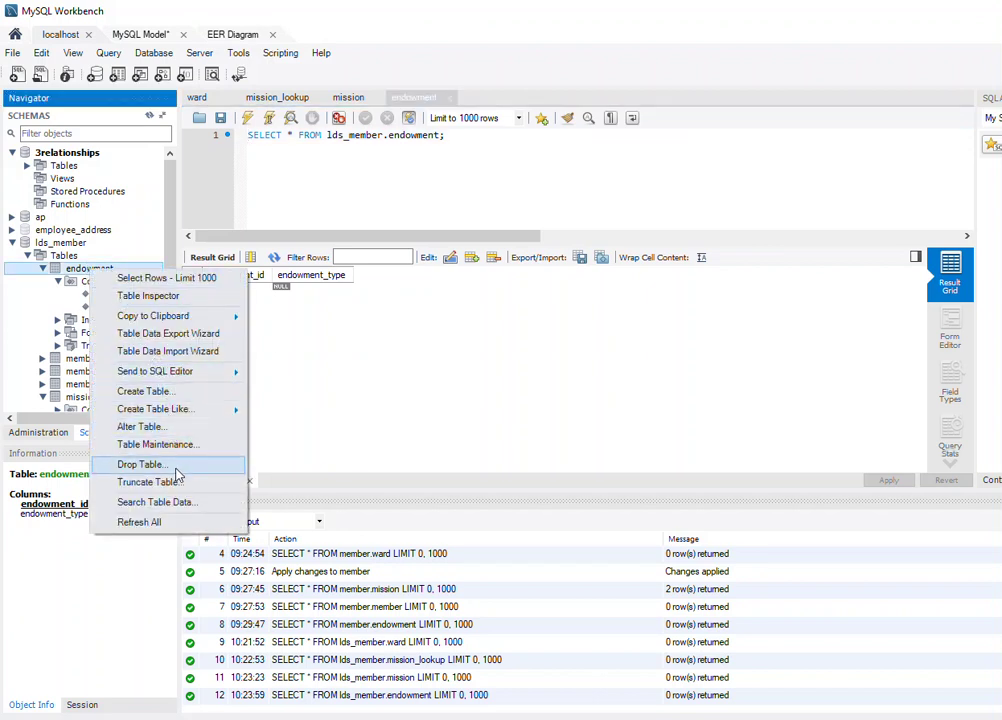
click(177, 470)
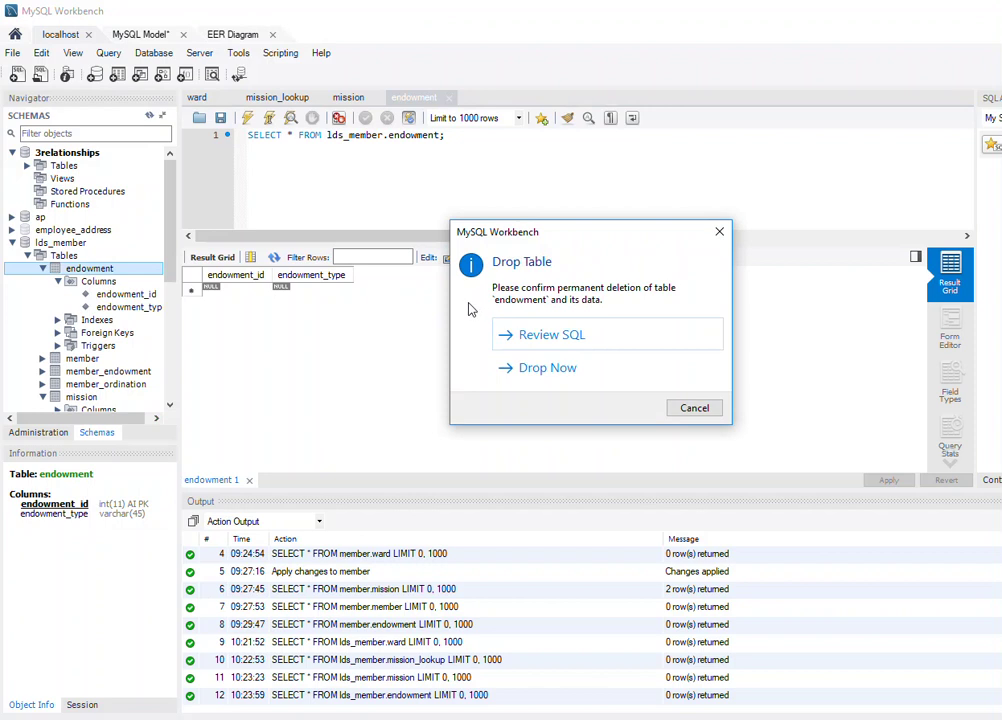
click(703, 410)
right_click(95, 269)
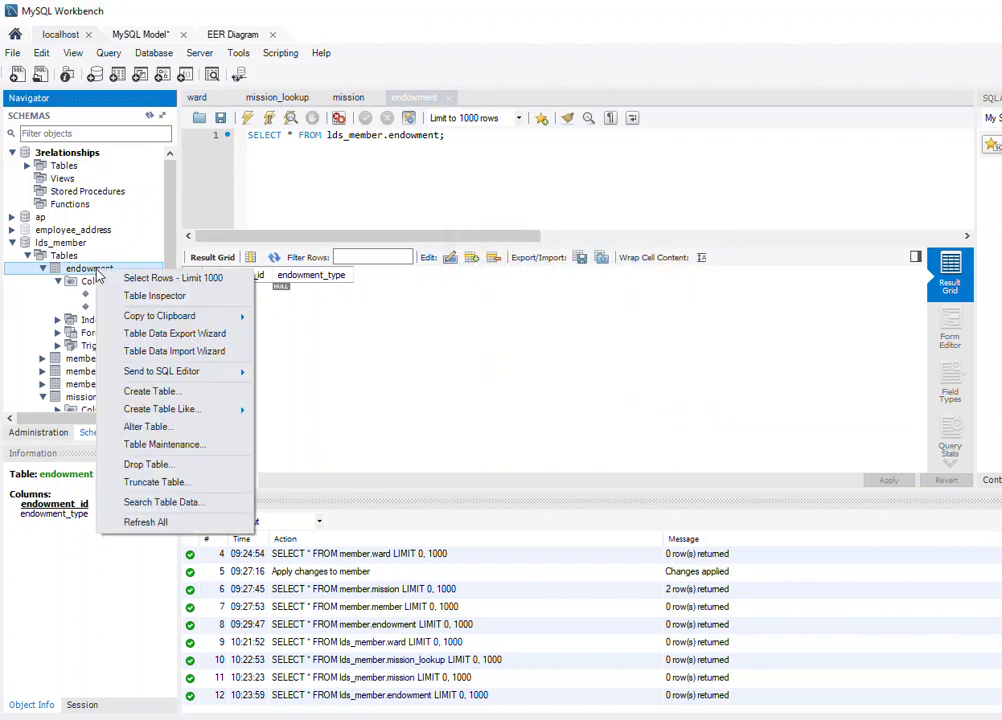
click(222, 431)
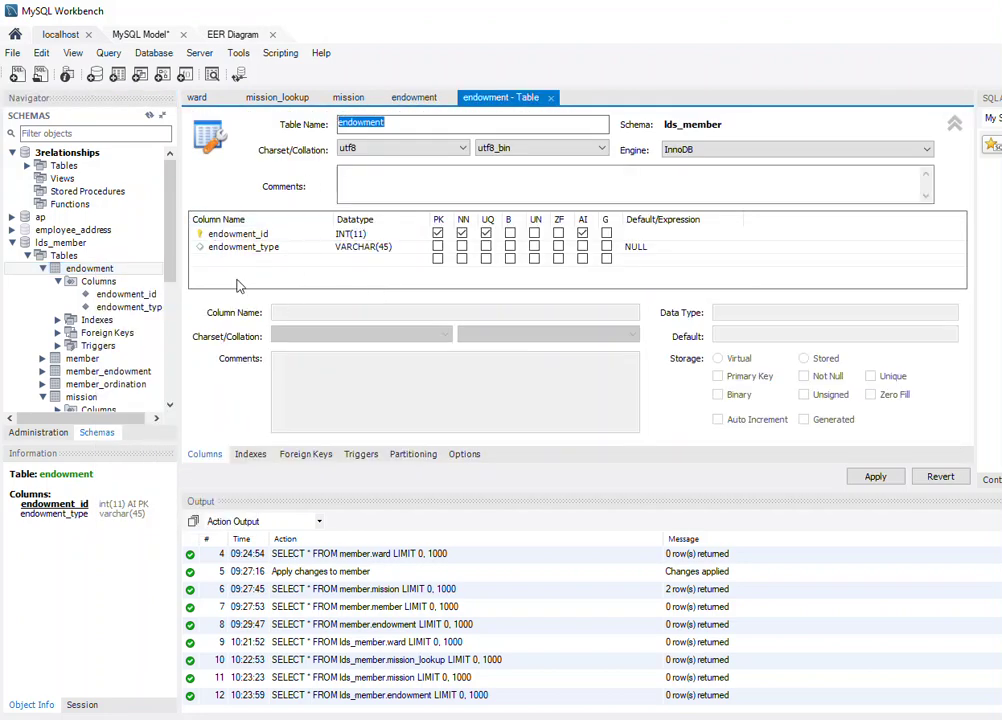
Add an endowment_date DATE NOT NULL column and mark endowment_type NOT NULL.
click(240, 259)
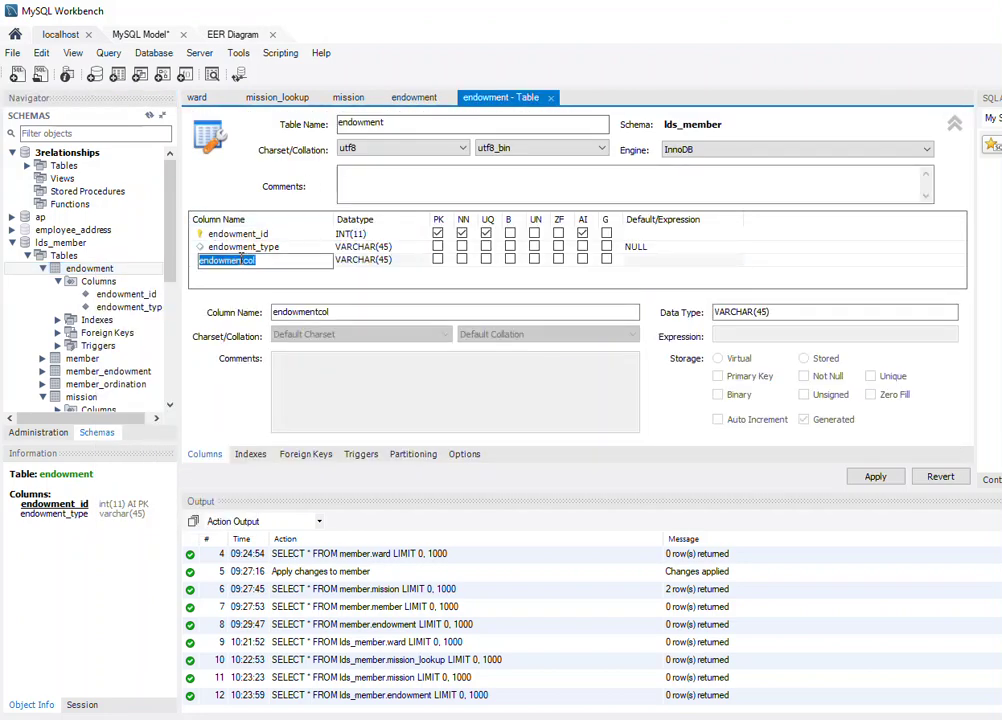
text(endowment_date)
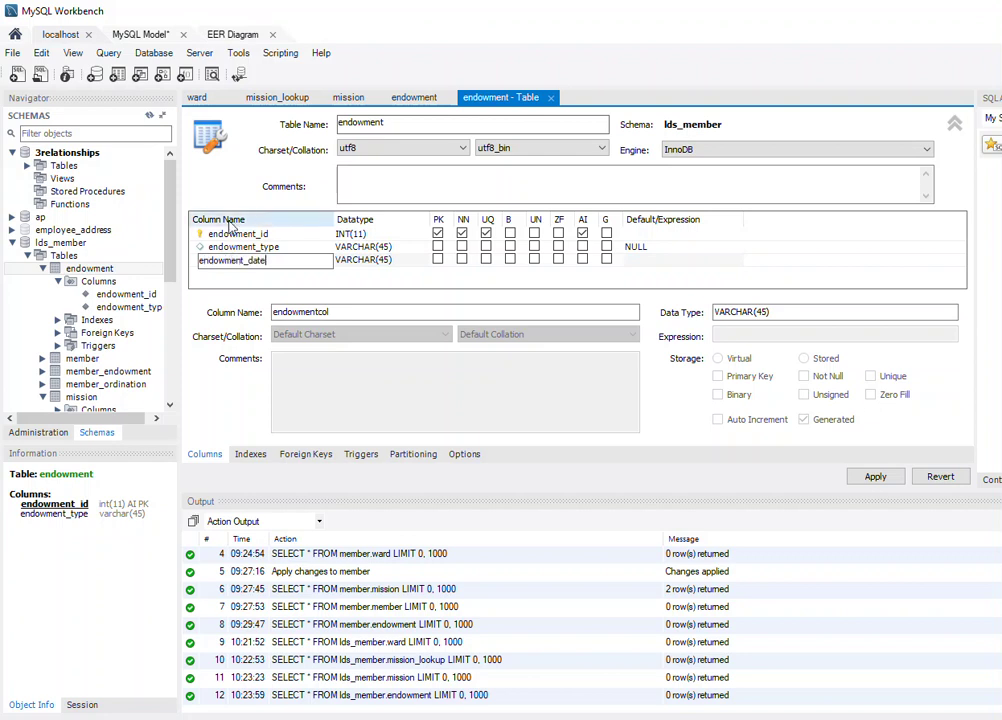
click(360, 260)
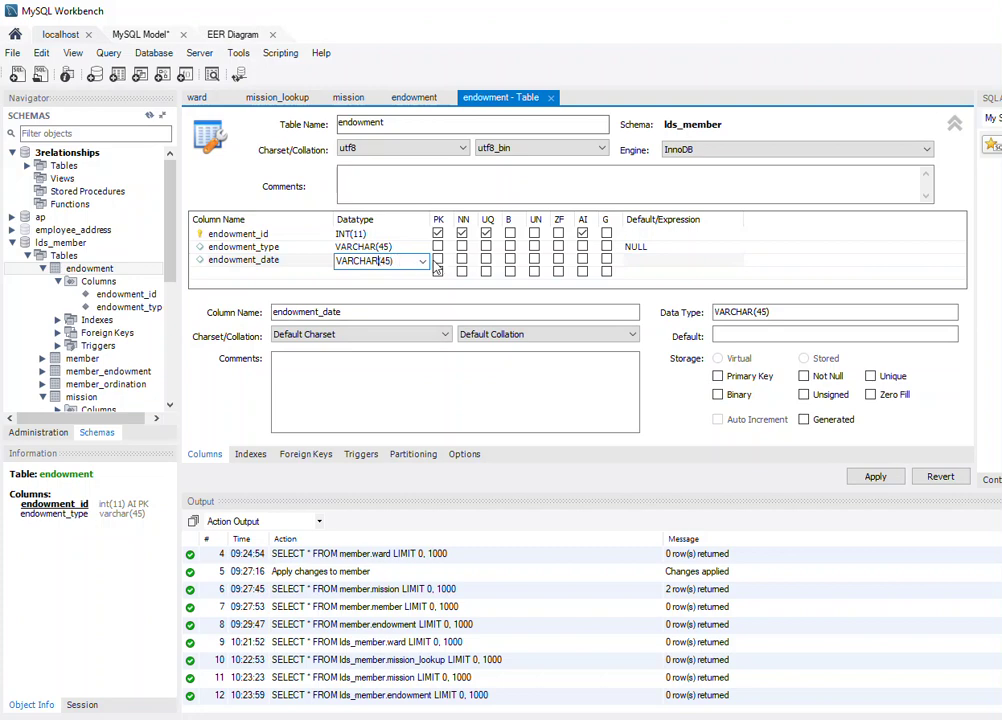
click(423, 262)
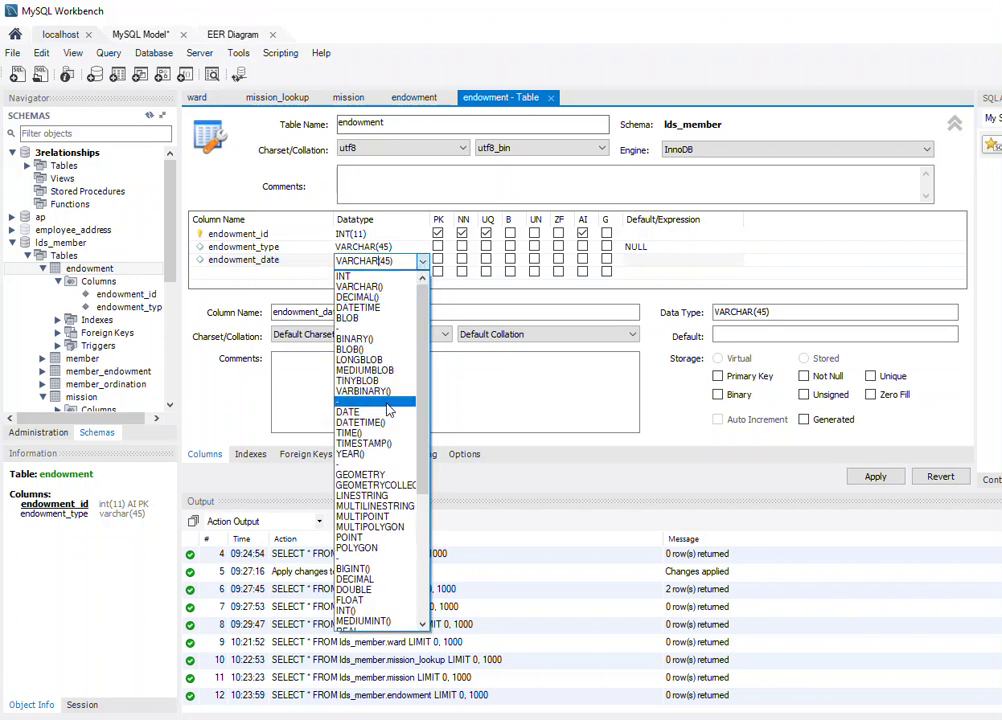
click(390, 412)
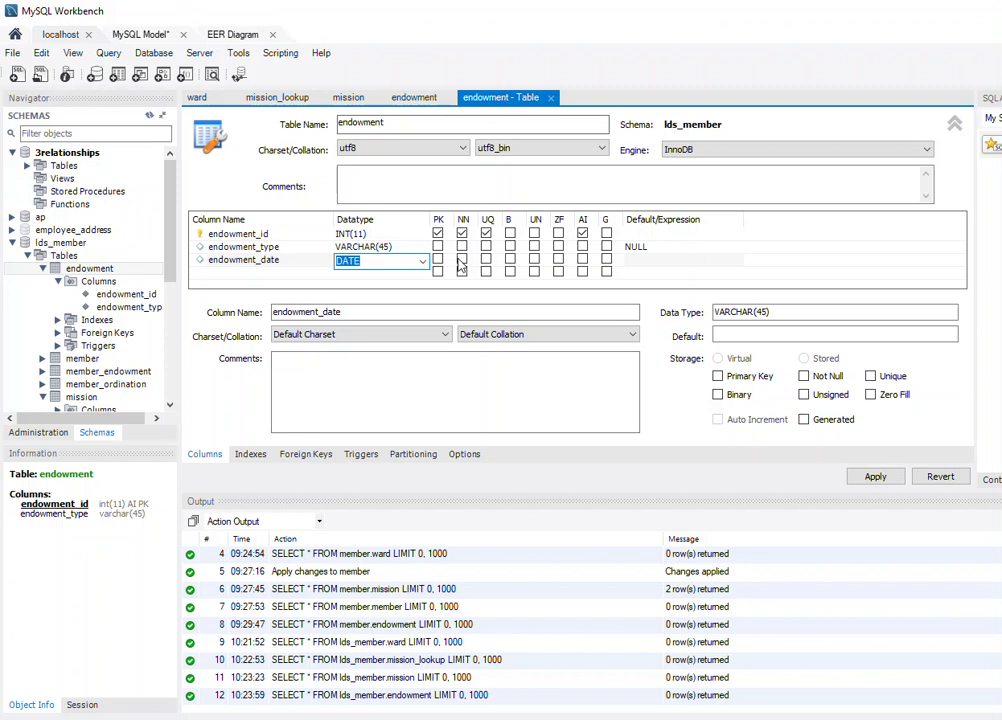
click(461, 260)
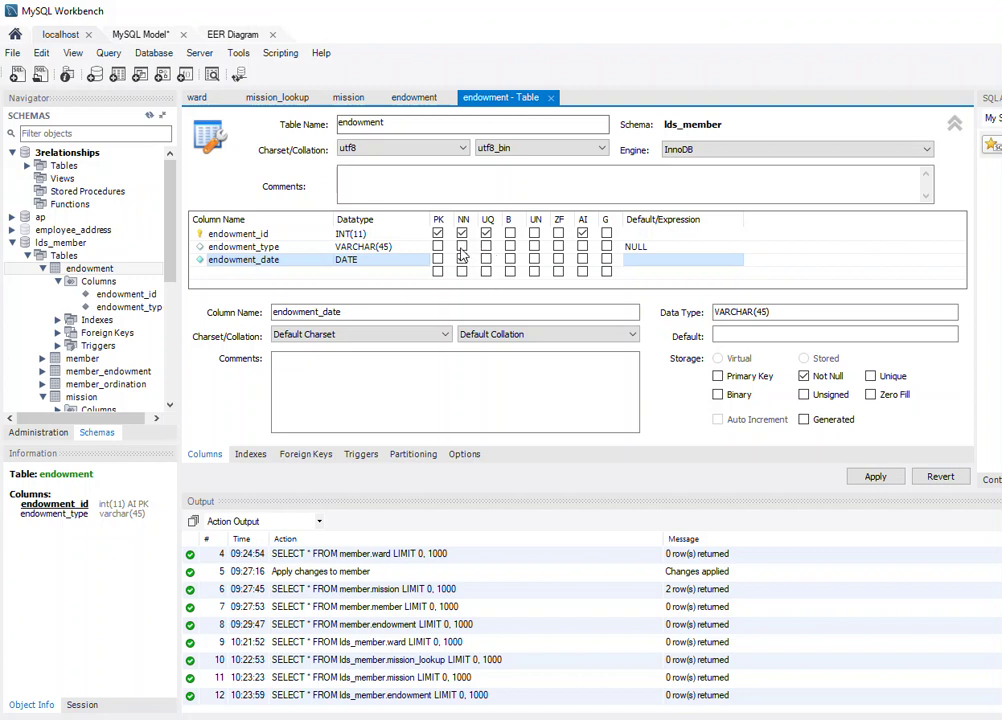
click(461, 246)
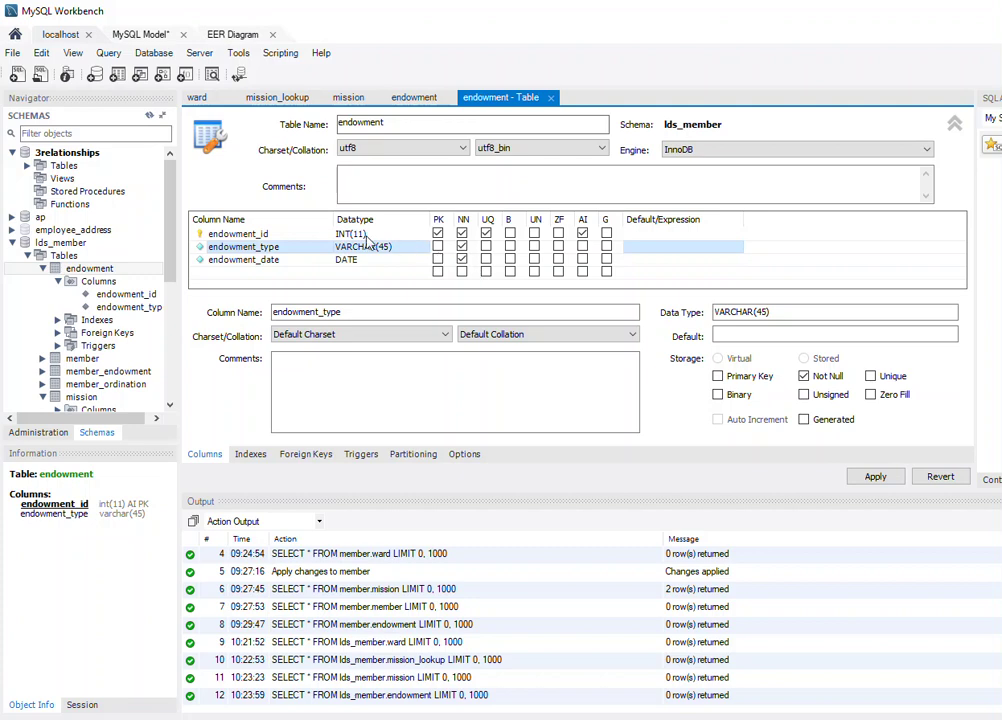
Apply the endowment table change and return to its query results tab.
click(876, 477)
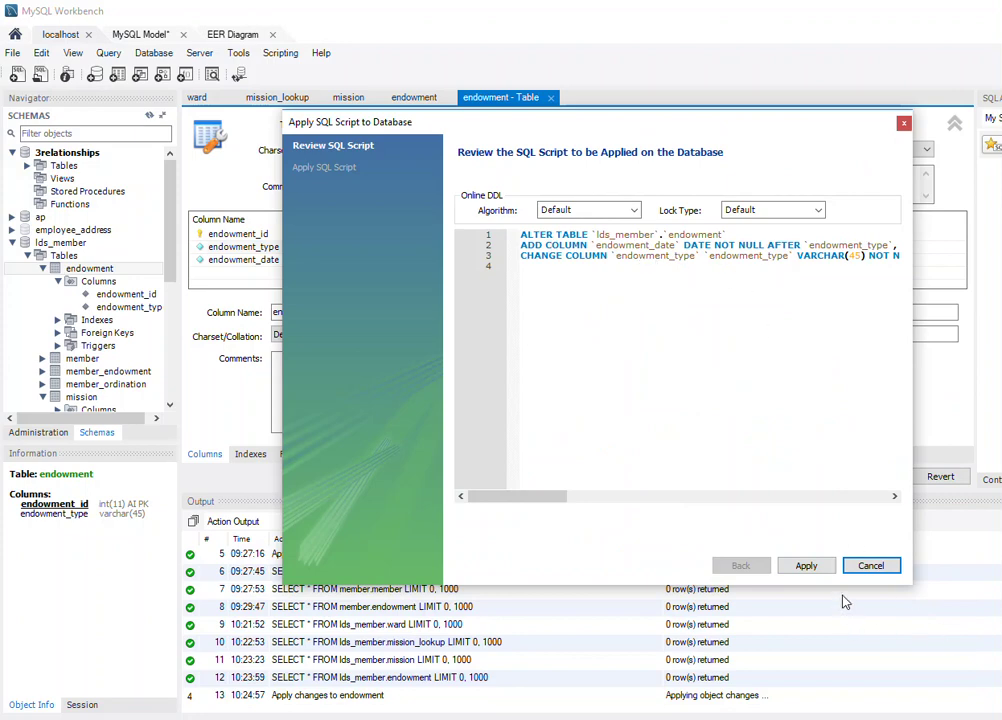
click(818, 568)
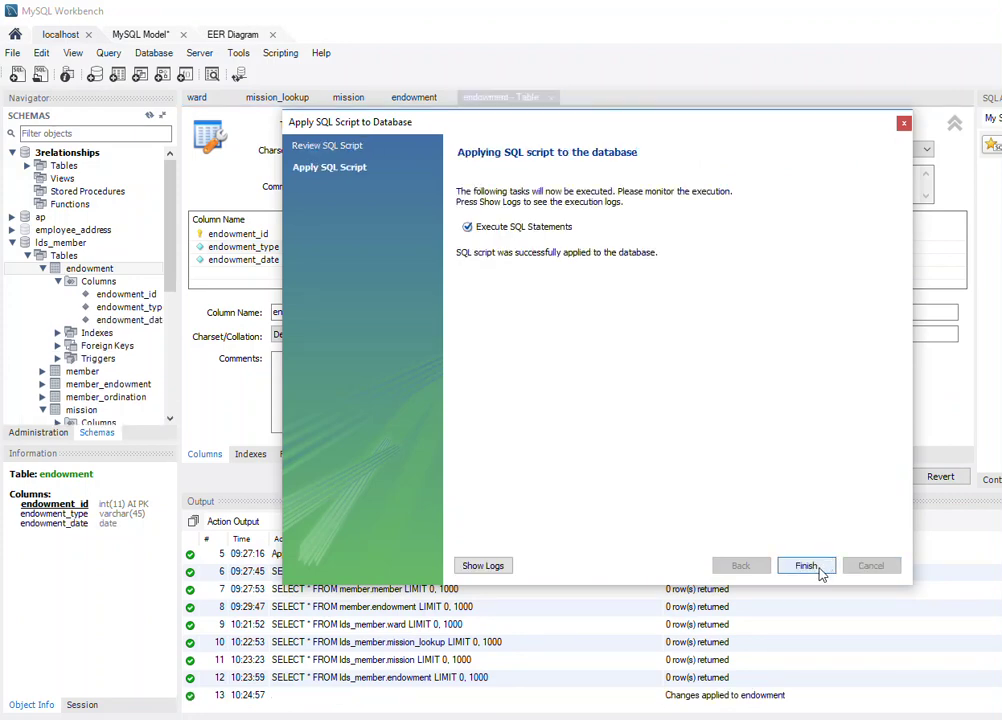
click(816, 568)
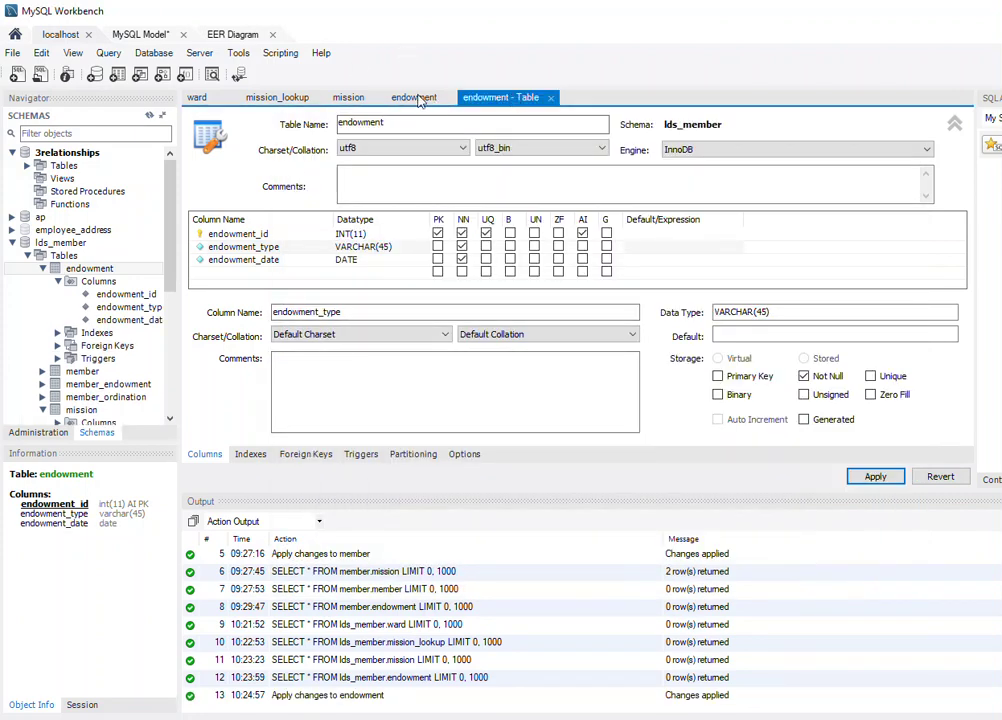
click(413, 98)
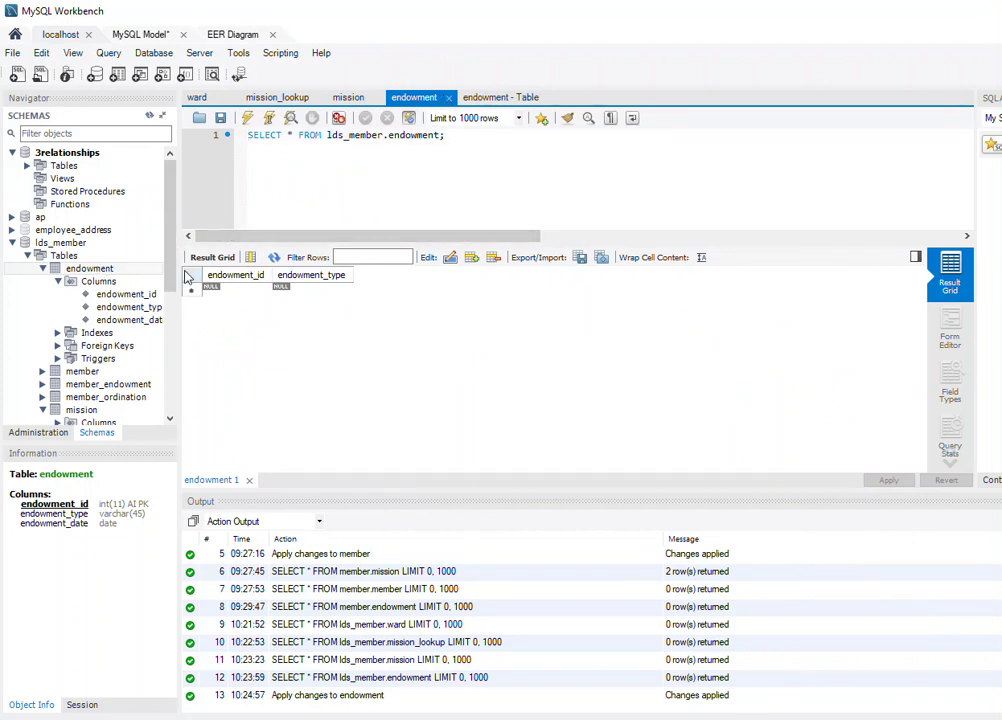
Reload the endowment table's rows in the result grid.
click(89, 268)
right_click(92, 270)
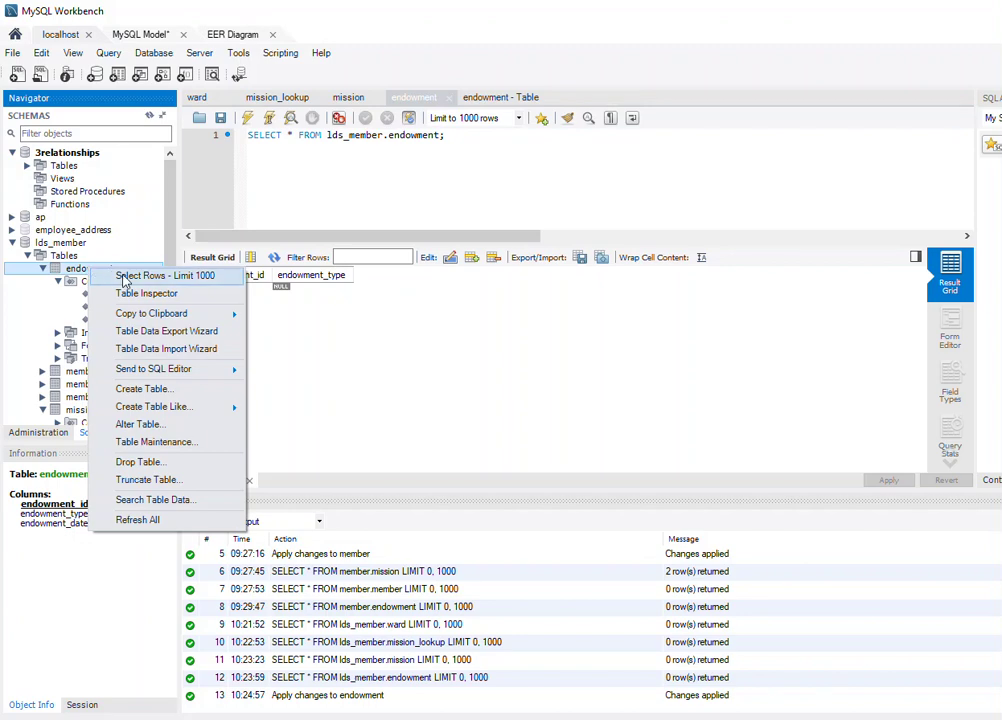
click(127, 283)
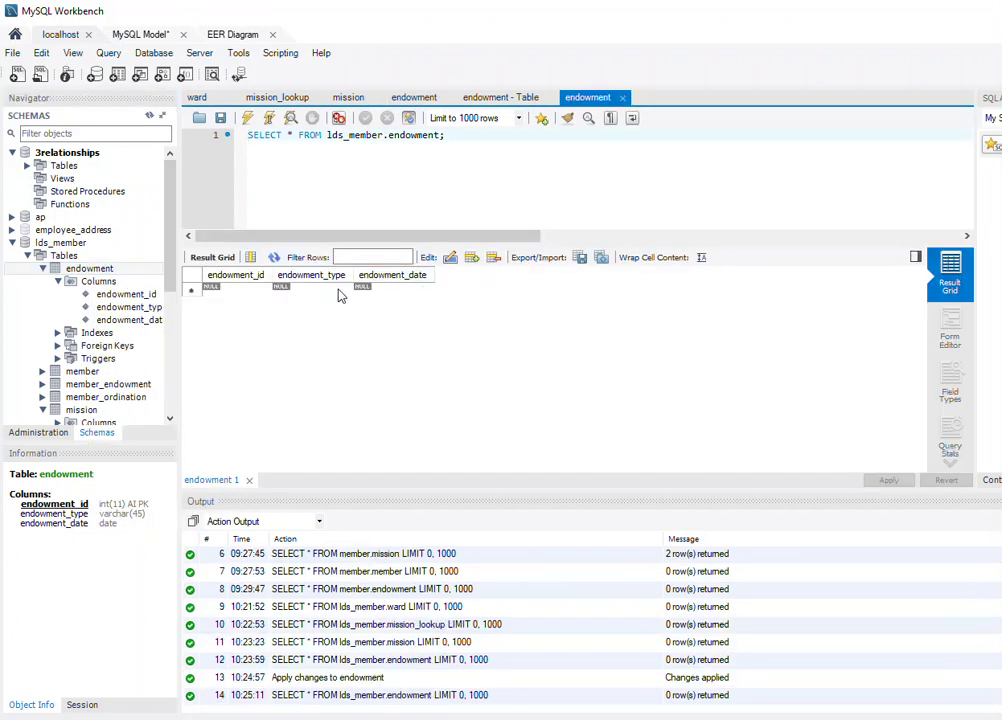
Enter a new endowment row with type marriage and date 2013-09-12.
click(314, 290)
click(314, 290)
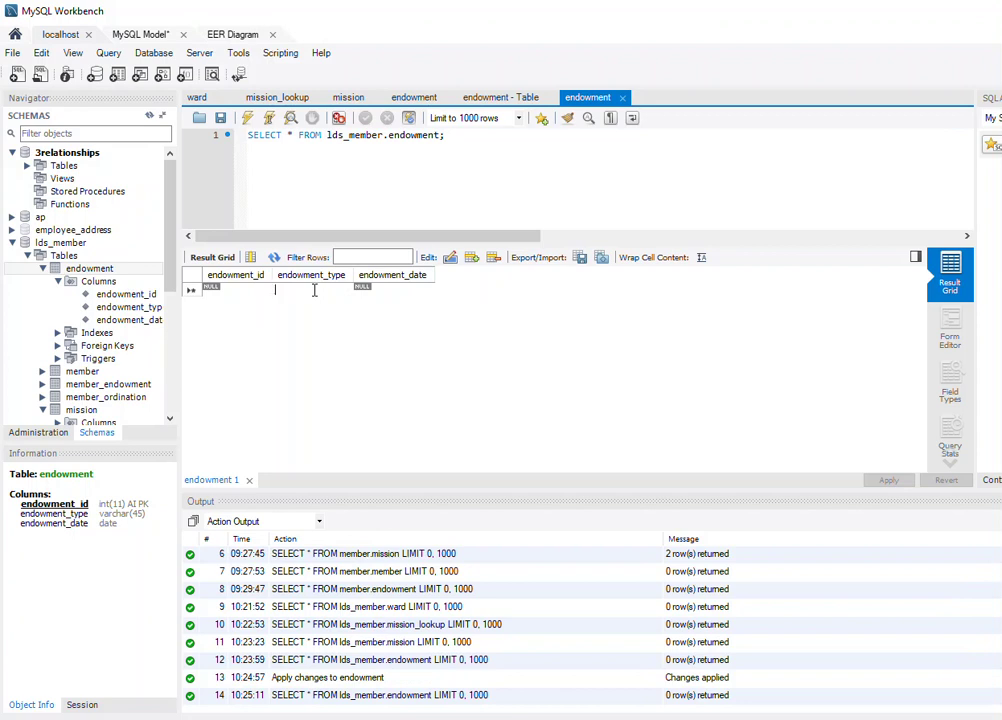
text(endow)
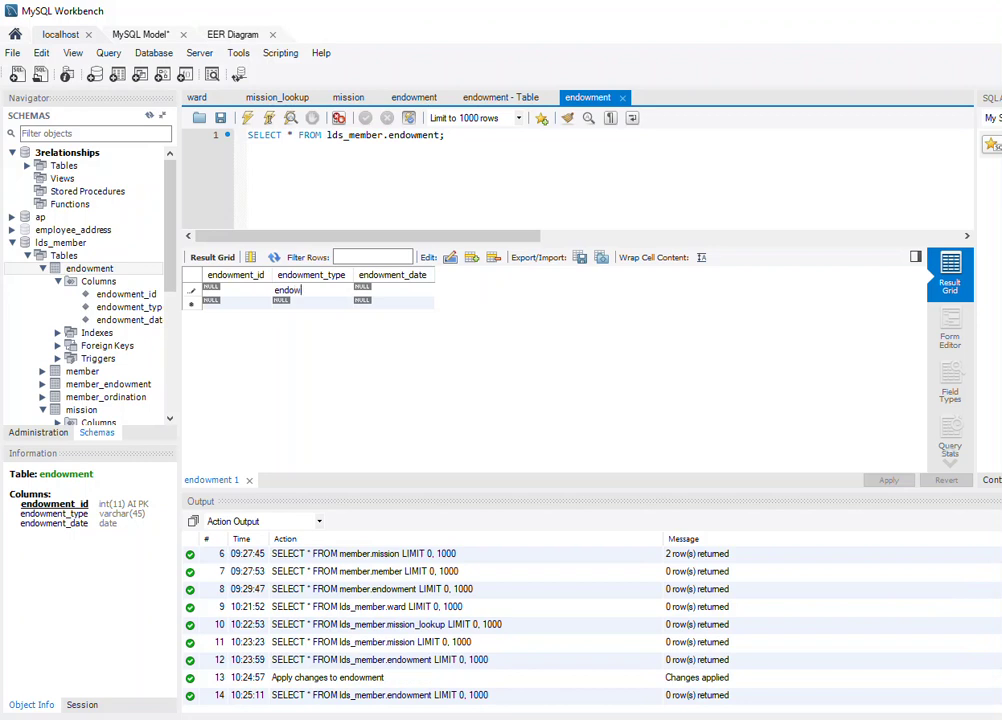
key(BackSpace)
key(BackSpace)
key(BackSpace)
key(BackSpace)
key(BackSpace)
text(marriage)
key(Tab)
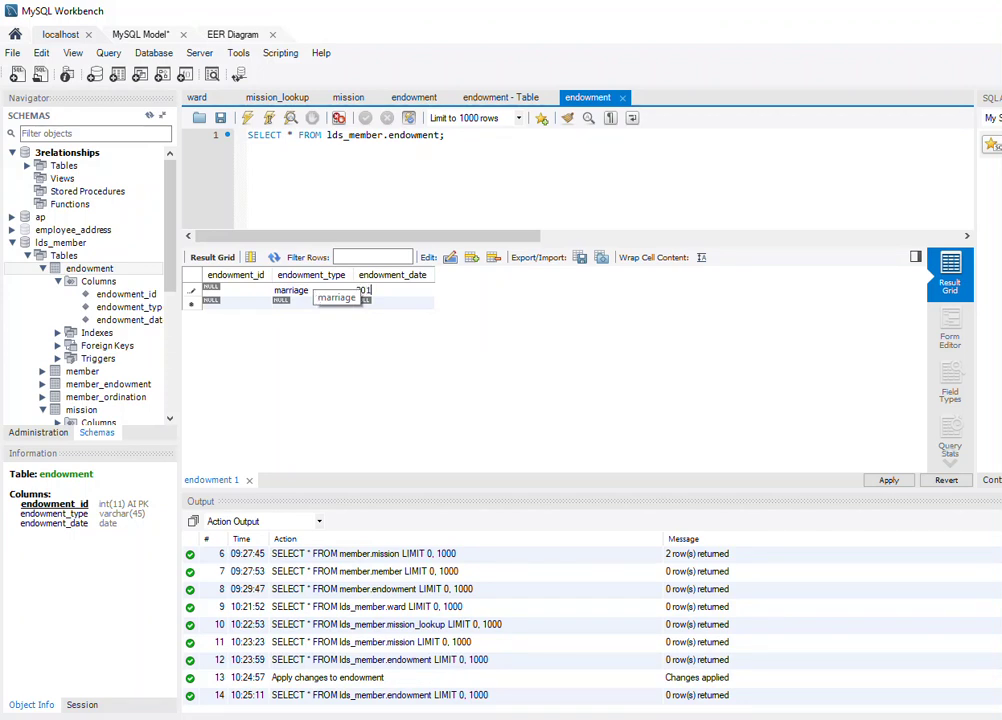
text(2013-1)
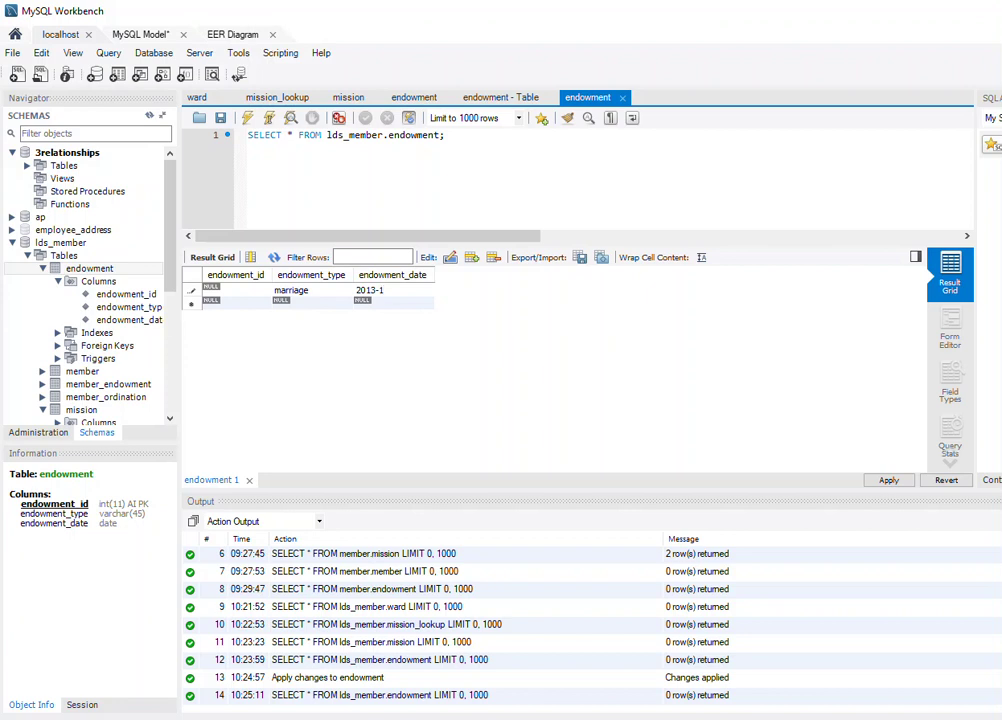
key(BackSpace)
text(09-12)
click(309, 307)
Fill the second endowment row with type endowment and date 2011-07-24.
text(mar)
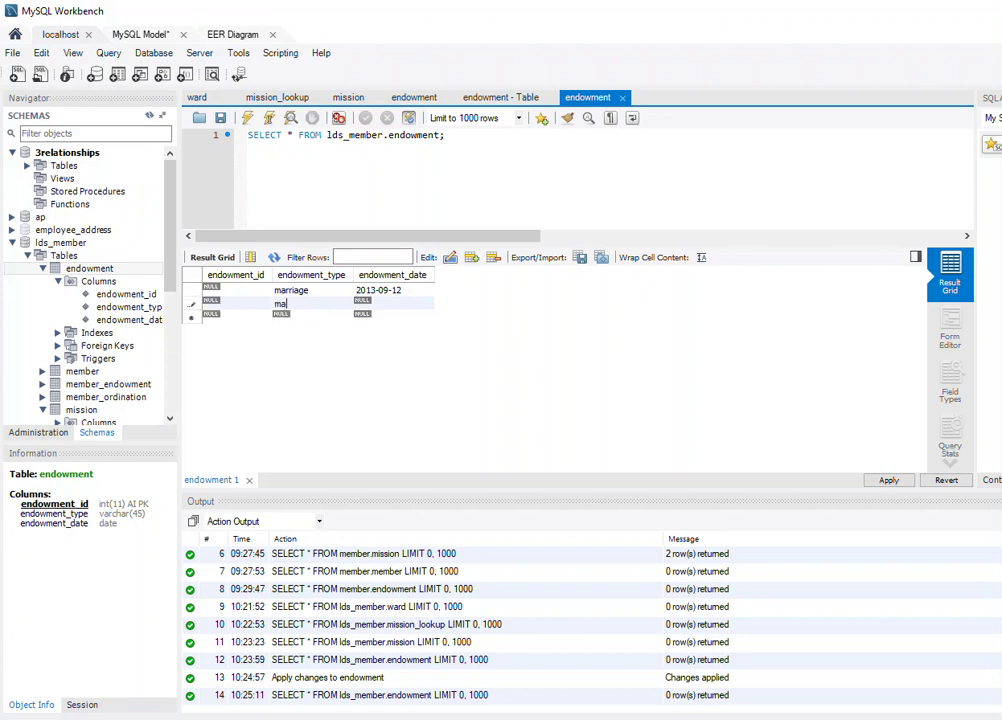
key(BackSpace)
key(BackSpace)
key(BackSpace)
text(se)
key(BackSpace)
key(BackSpace)
text(endowment)
key(Tab)
text(2011-07-24)
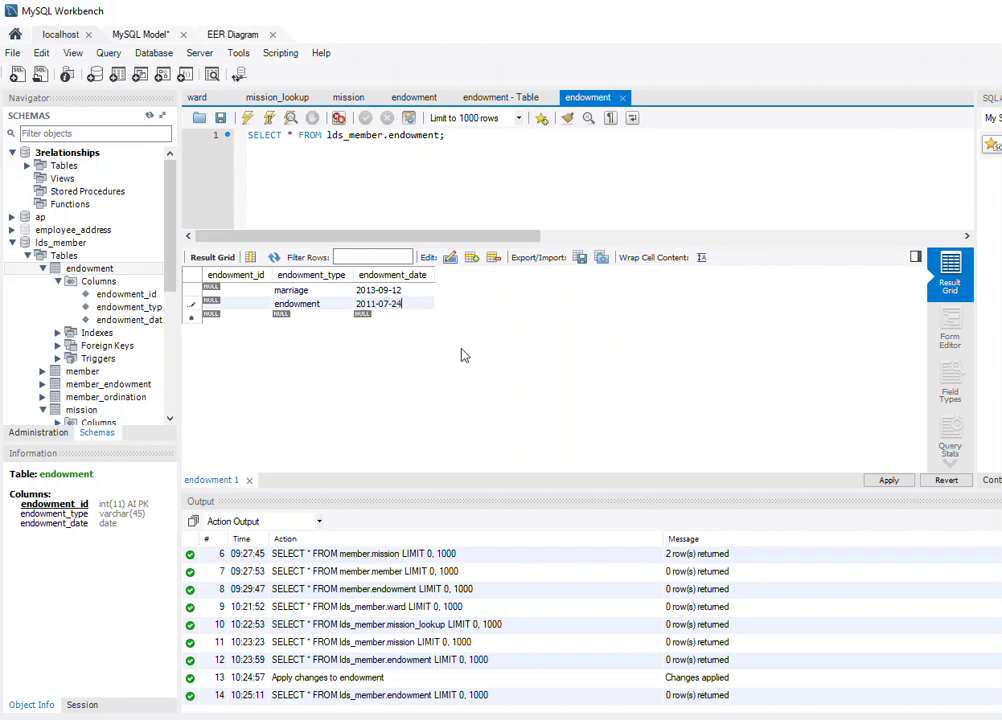
Apply both new endowment rows to the database.
click(889, 480)
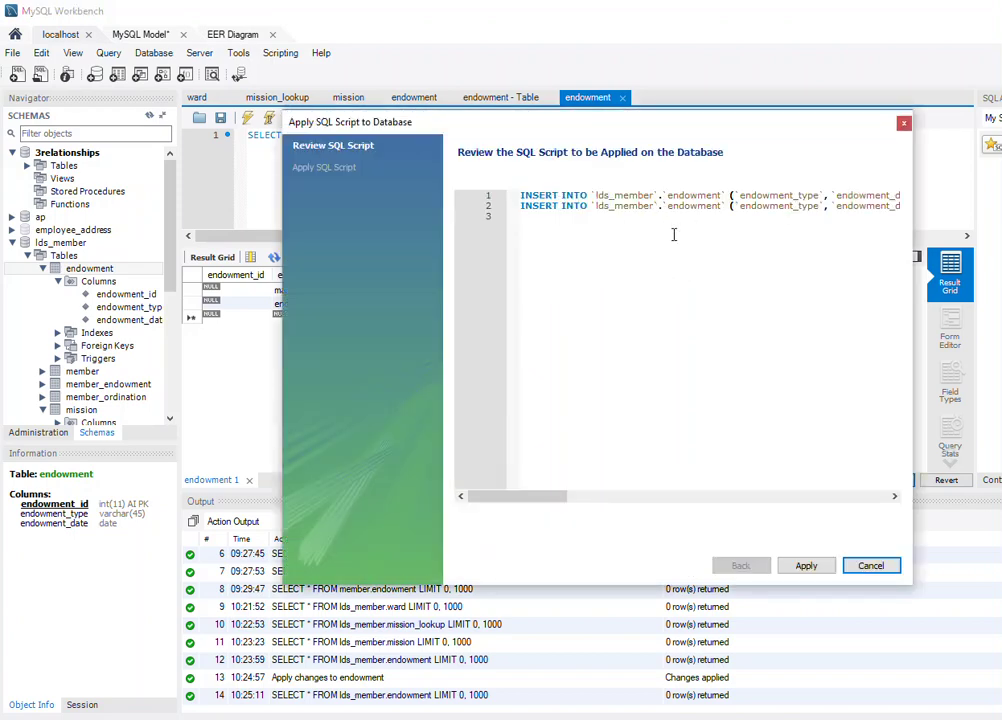
click(815, 567)
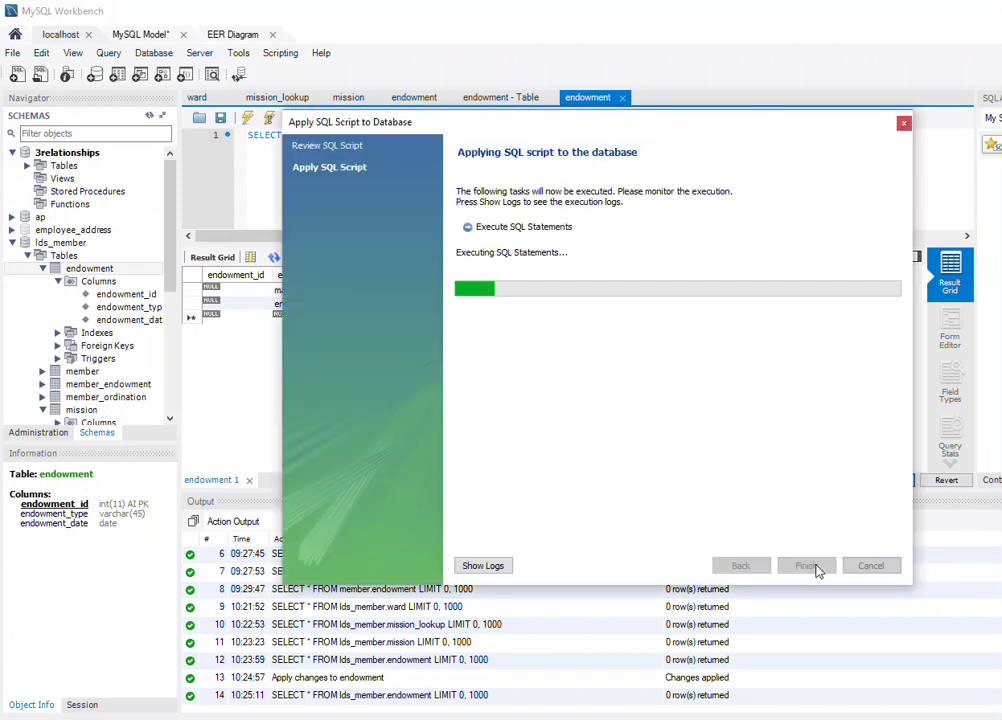
click(816, 567)
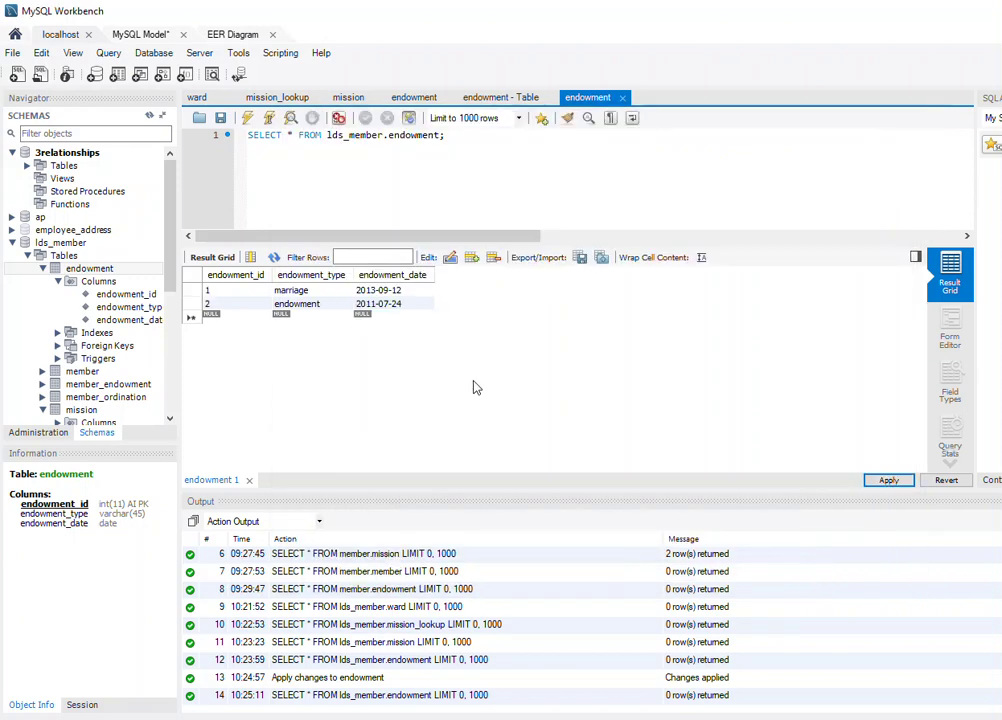
click(27, 256)
Collapse the endowment and mission tables and expand ordination in the Navigator.
click(27, 256)
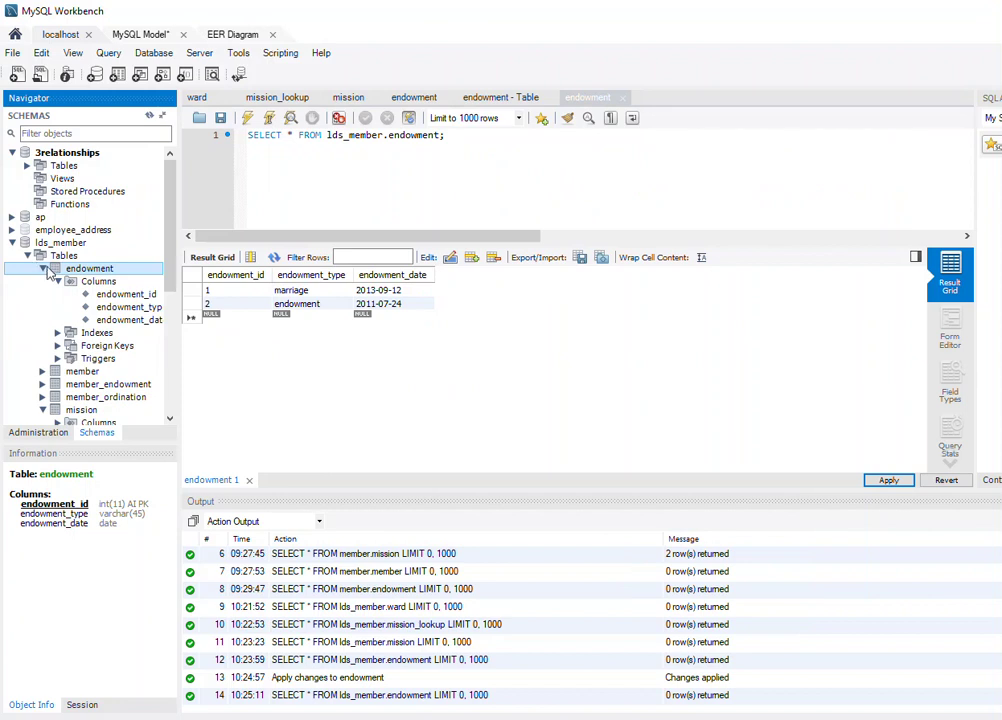
click(42, 268)
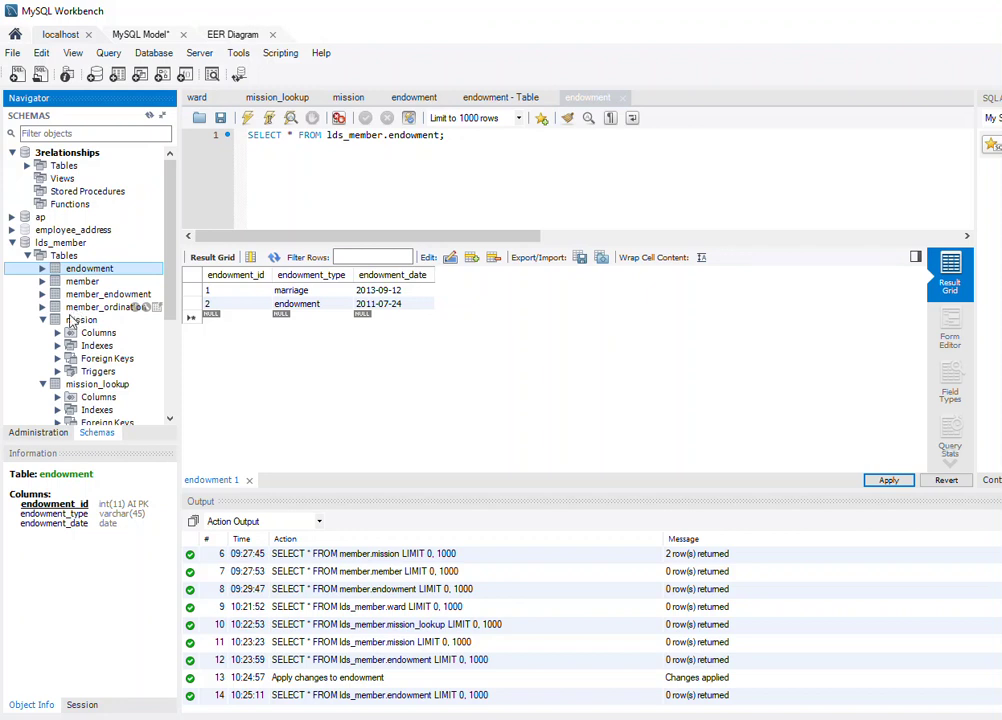
click(42, 319)
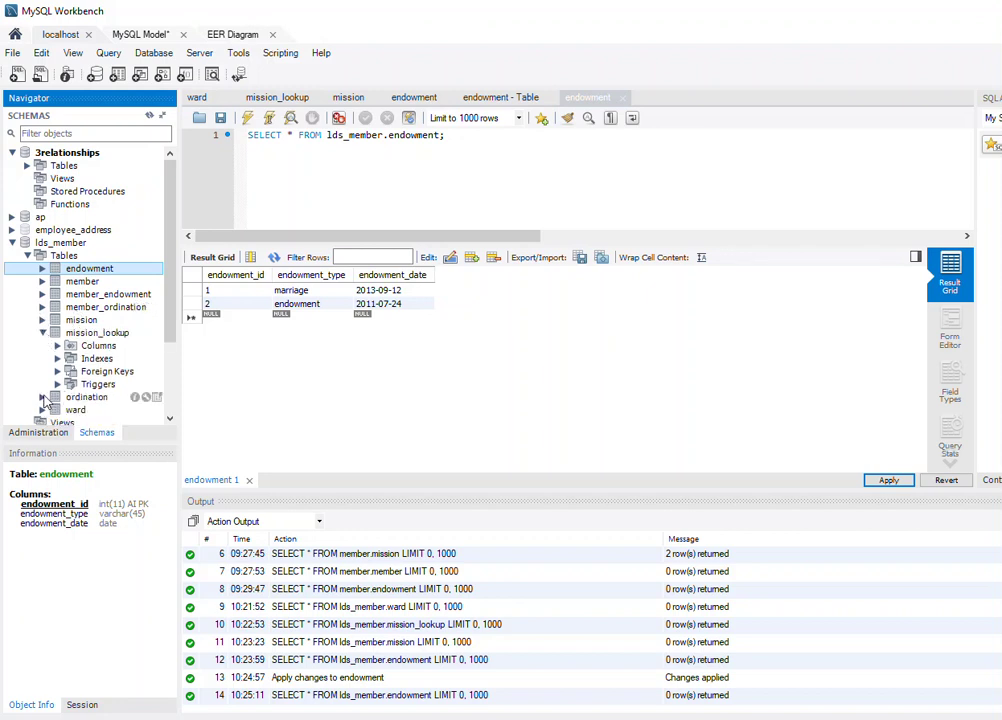
click(42, 397)
drag(168, 305, 168, 346)
Open the ordination table's rows and begin editing the new row's ordination_type.
click(58, 320)
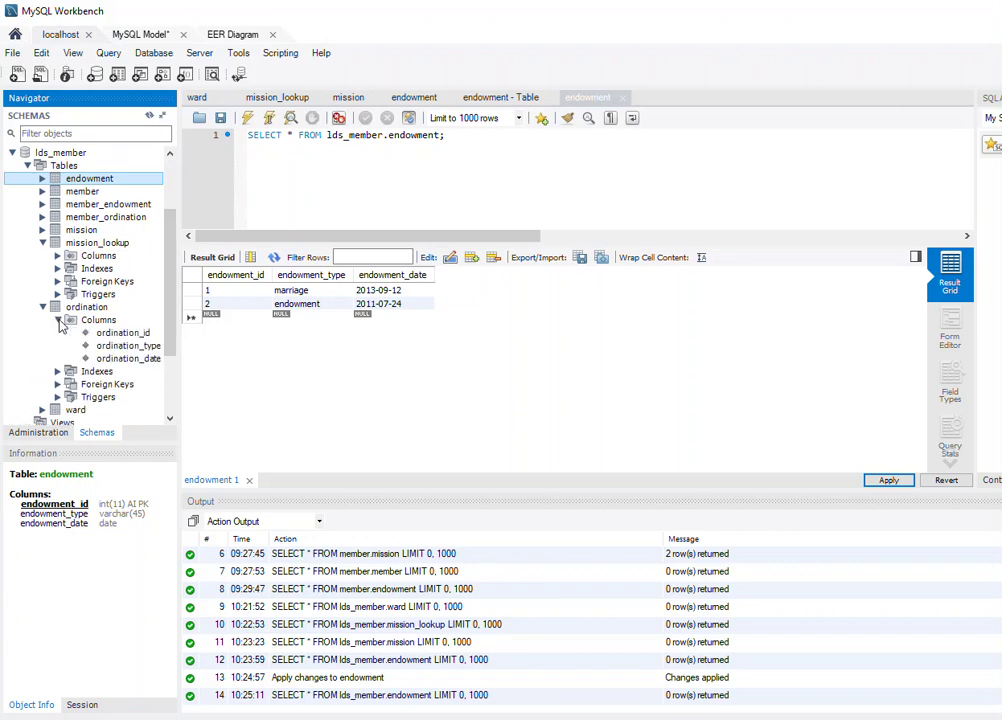
click(88, 307)
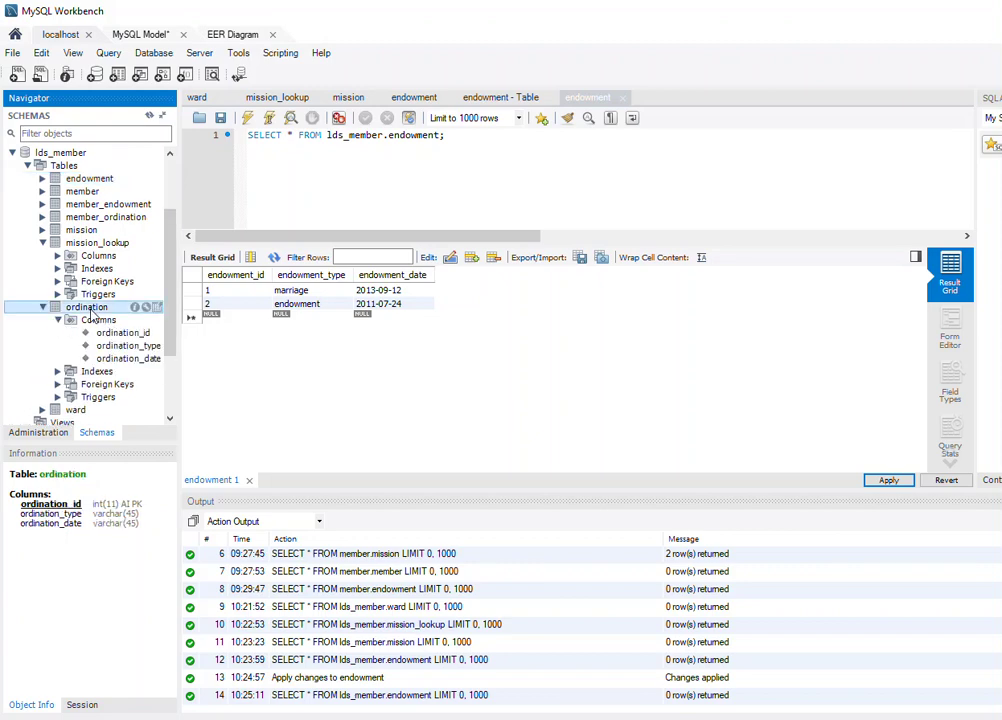
right_click(90, 308)
click(150, 318)
click(307, 289)
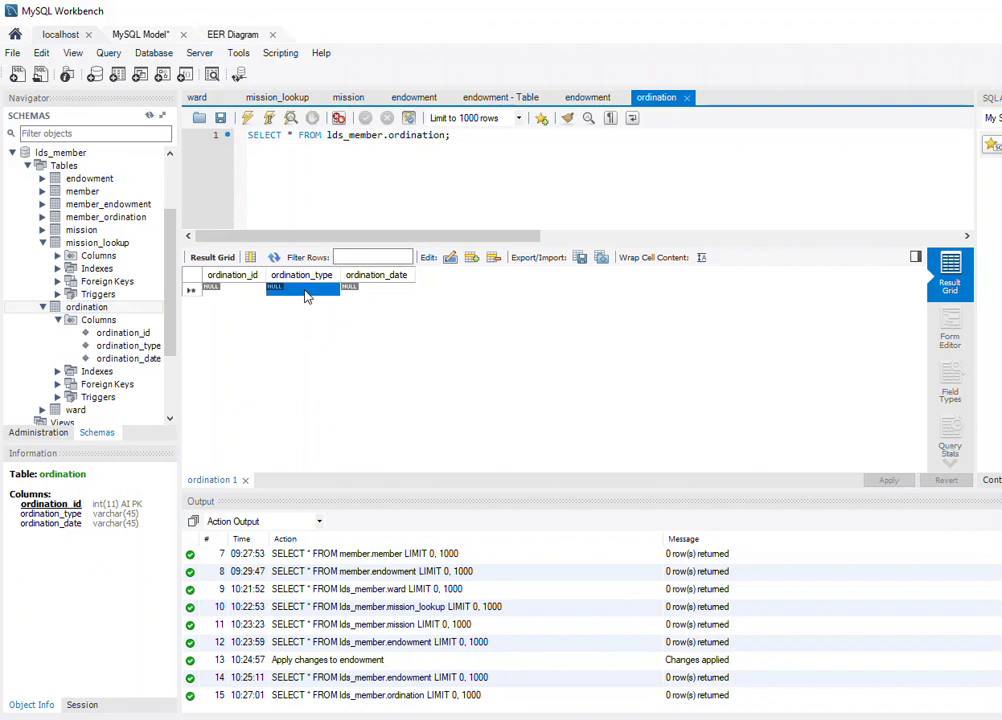
double_click(308, 289)
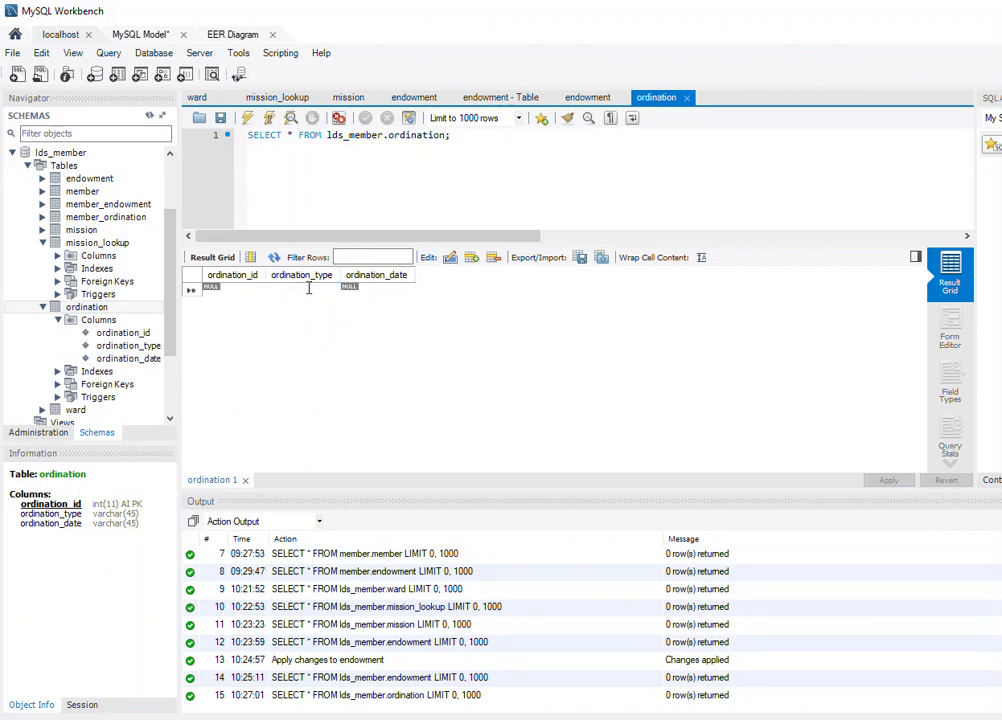
Enter ordination_type Baby Blessing and ordination_date 1990-01-26 in the new row.
text(baptism)
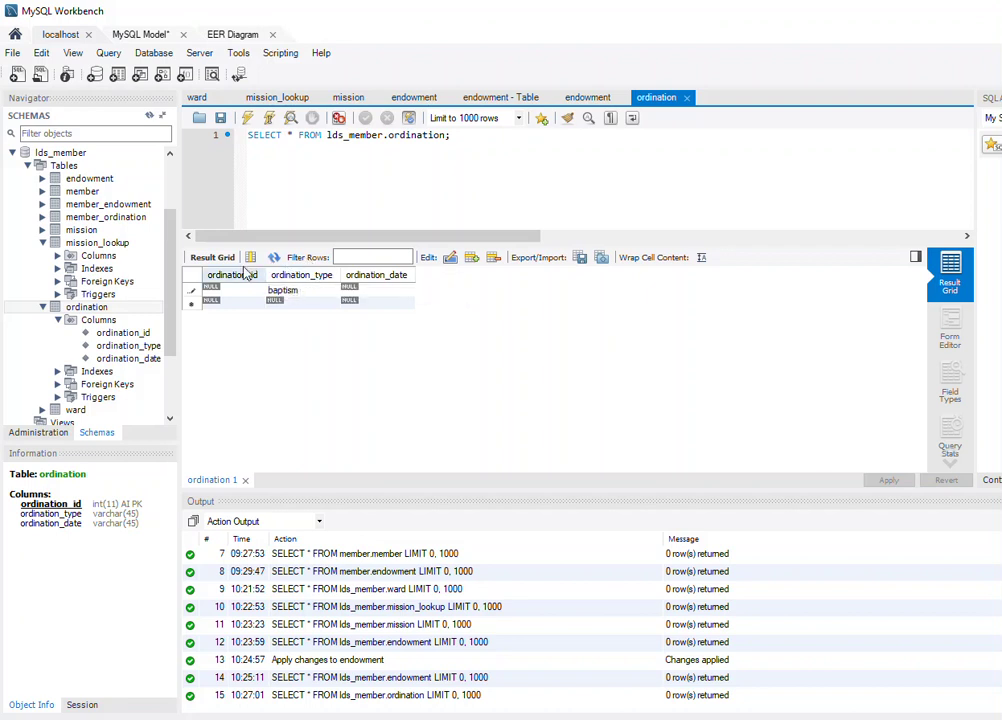
key(BackSpace)
key(BackSpace)
key(BackSpace)
key(BackSpace)
key(BackSpace)
key(BackSpace)
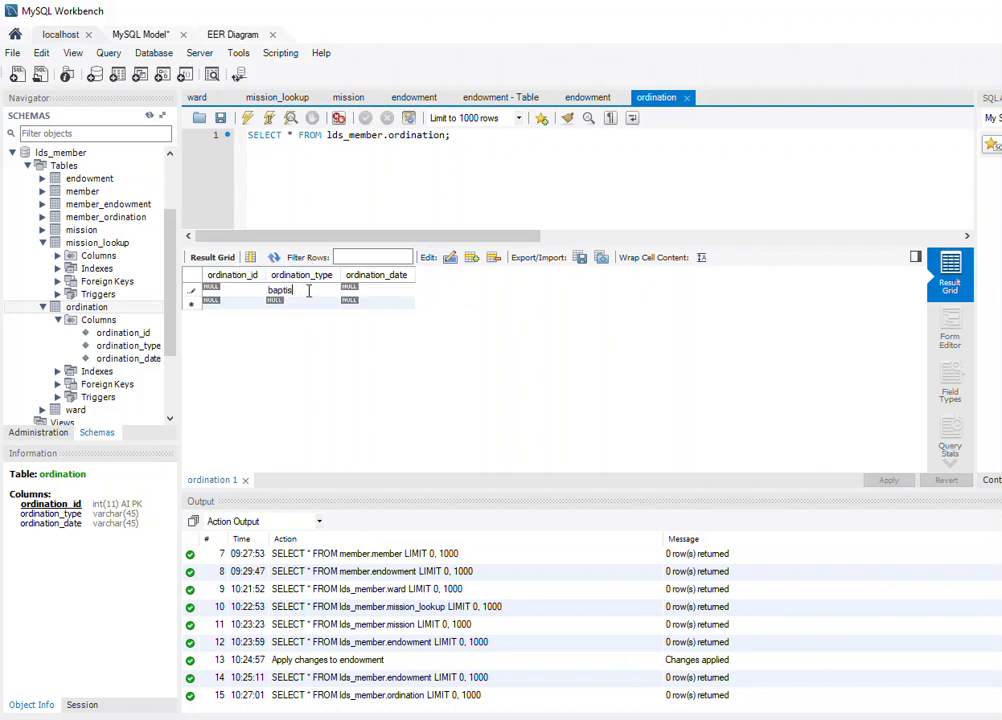
key(BackSpace)
text(baby Ble)
text(ssed)
key(BackSpace)
key(BackSpace)
key(BackSpace)
key(BackSpace)
key(BackSpace)
key(BackSpace)
key(BackSpace)
key(BackSpace)
key(BackSpace)
key(BackSpace)
key(BackSpace)
key(BackSpace)
text(Baby Blessing)
key(Return)
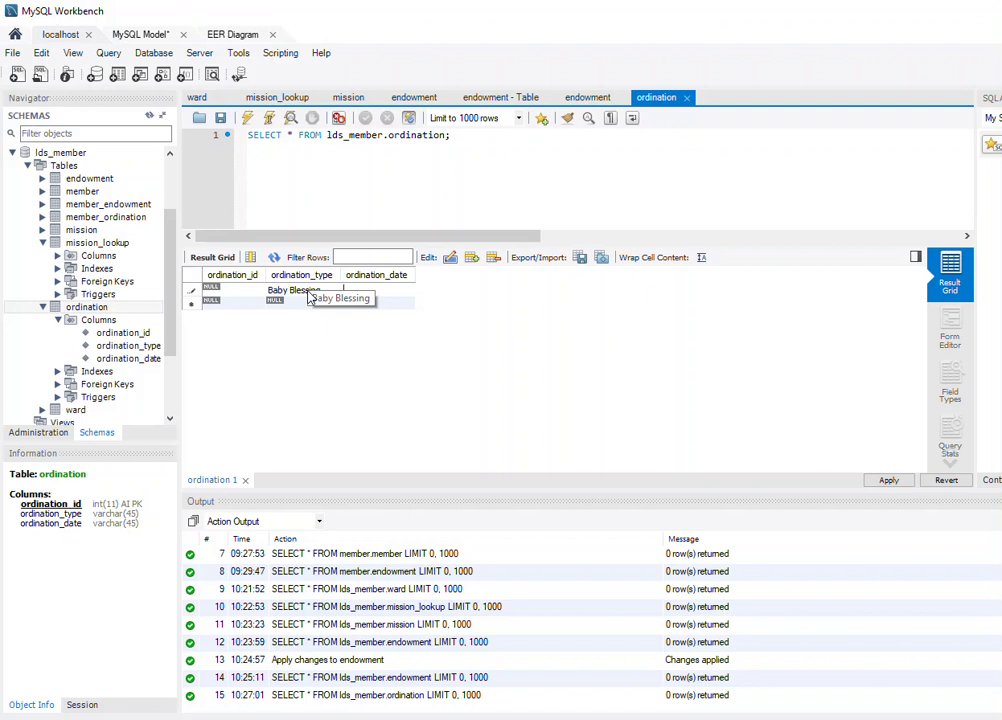
key(Tab)
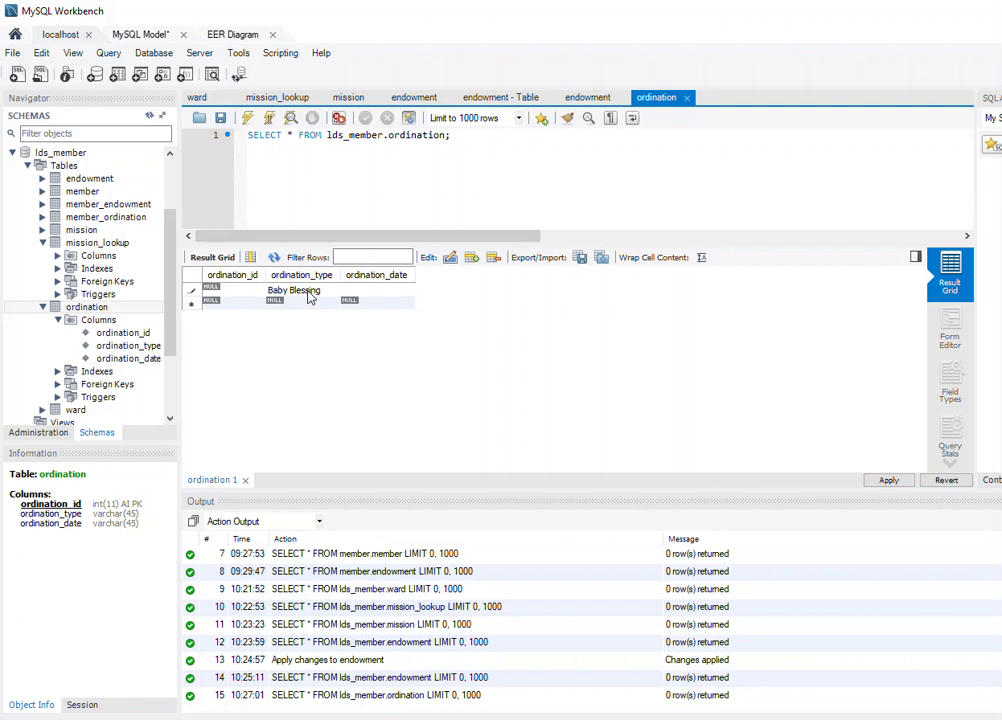
text(1990-01-26)
Commit the 1990-01-26 date and apply the Baby Blessing ordination insert.
click(385, 304)
click(889, 481)
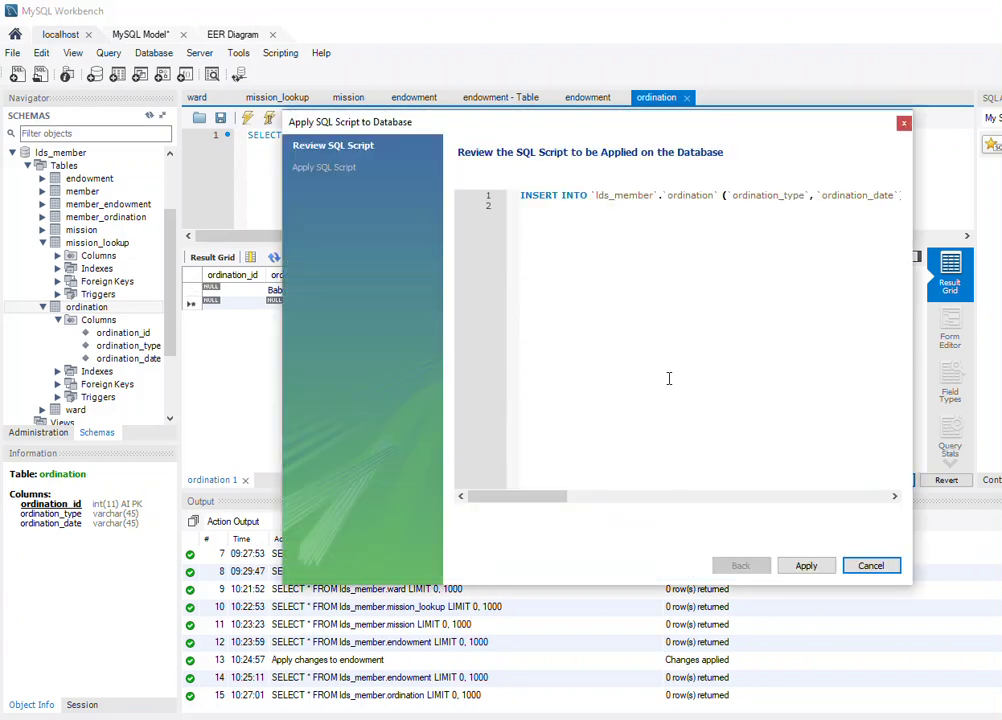
click(818, 572)
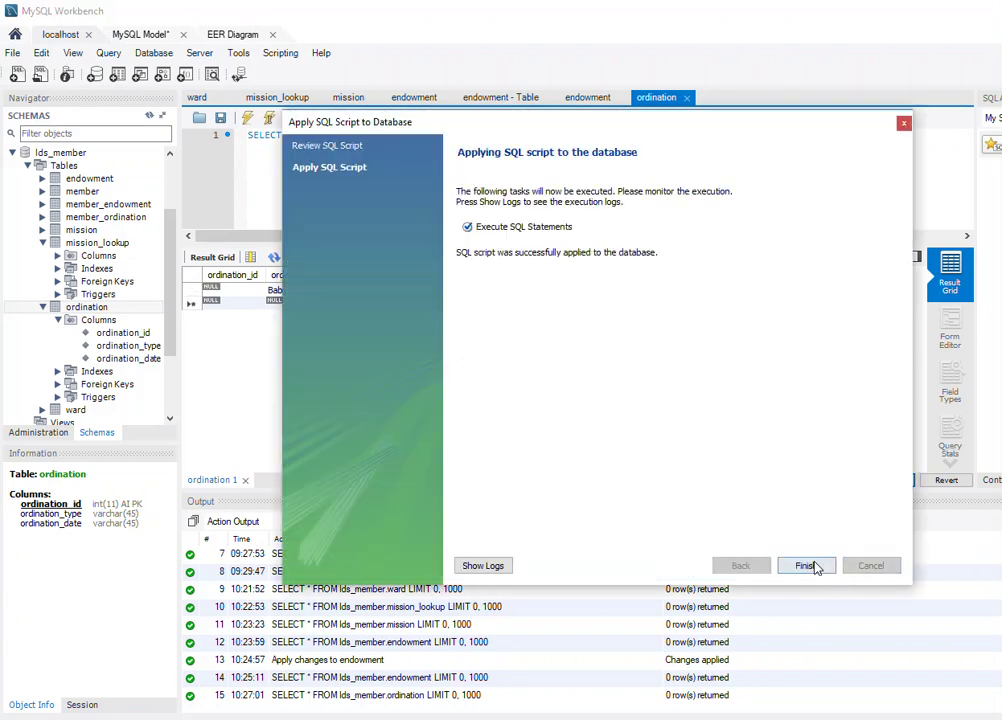
click(812, 566)
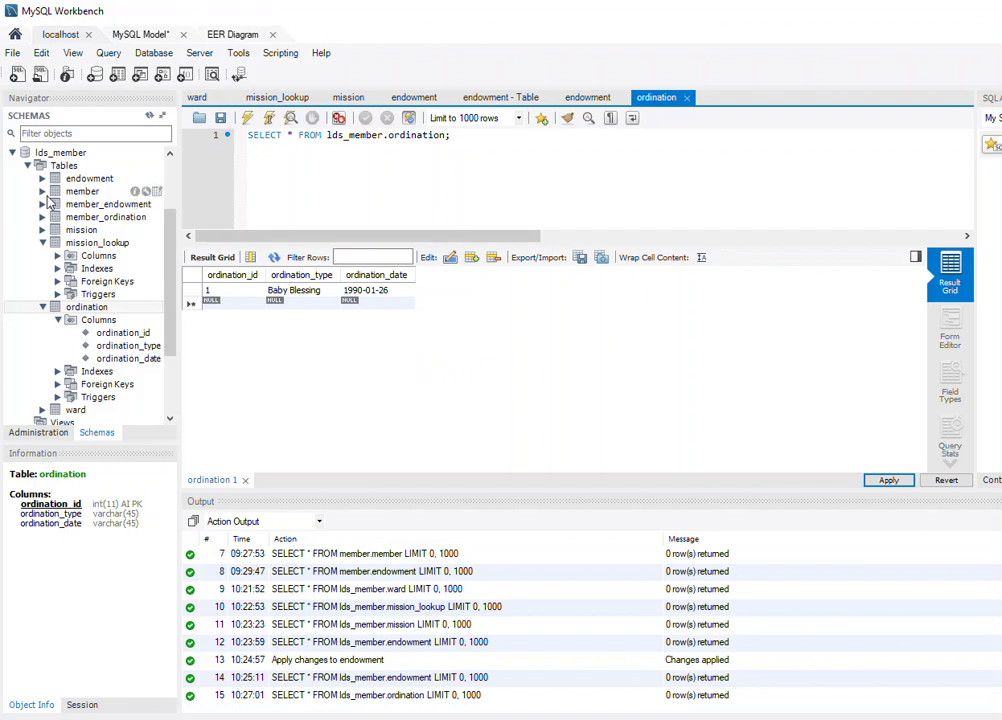
Open the member table's rows (Select Rows - Limit 1000) for editing.
click(42, 191)
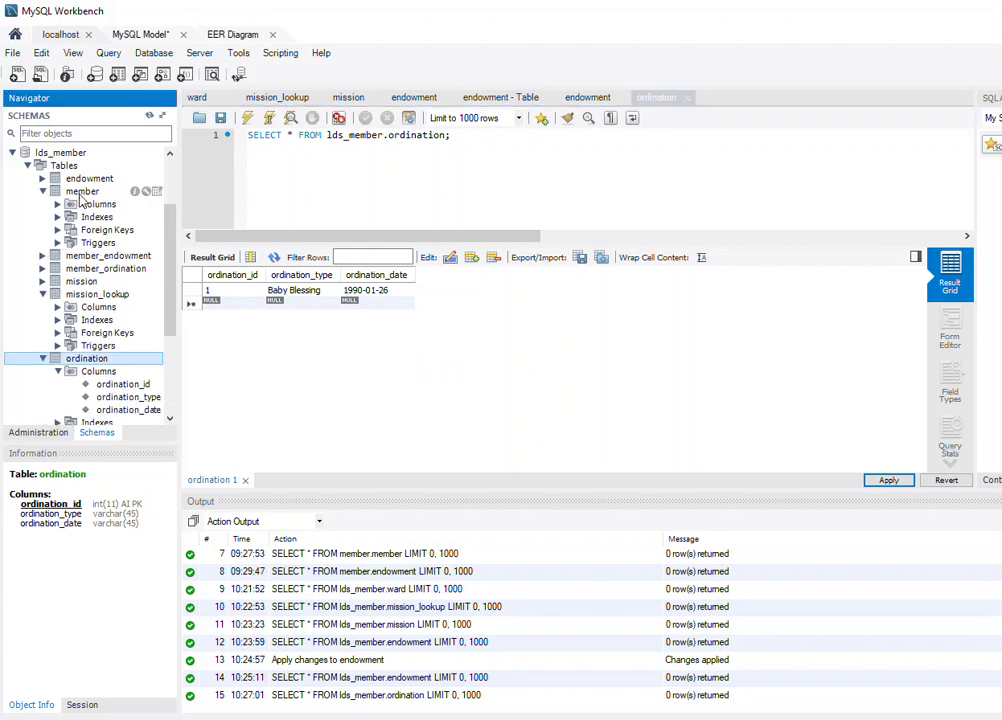
right_click(82, 192)
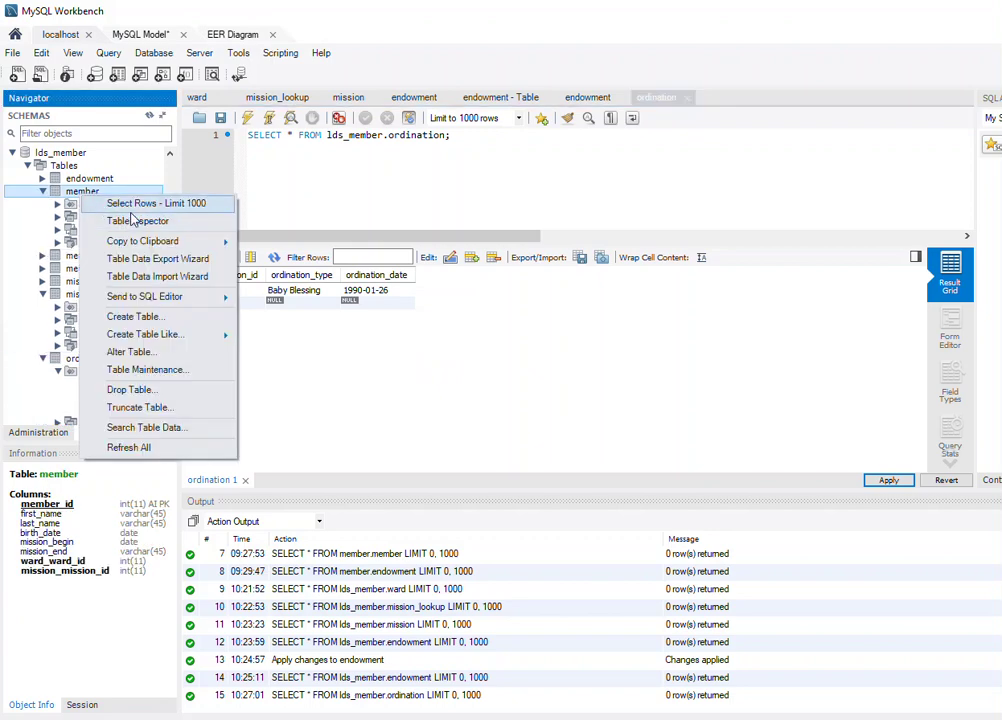
click(135, 204)
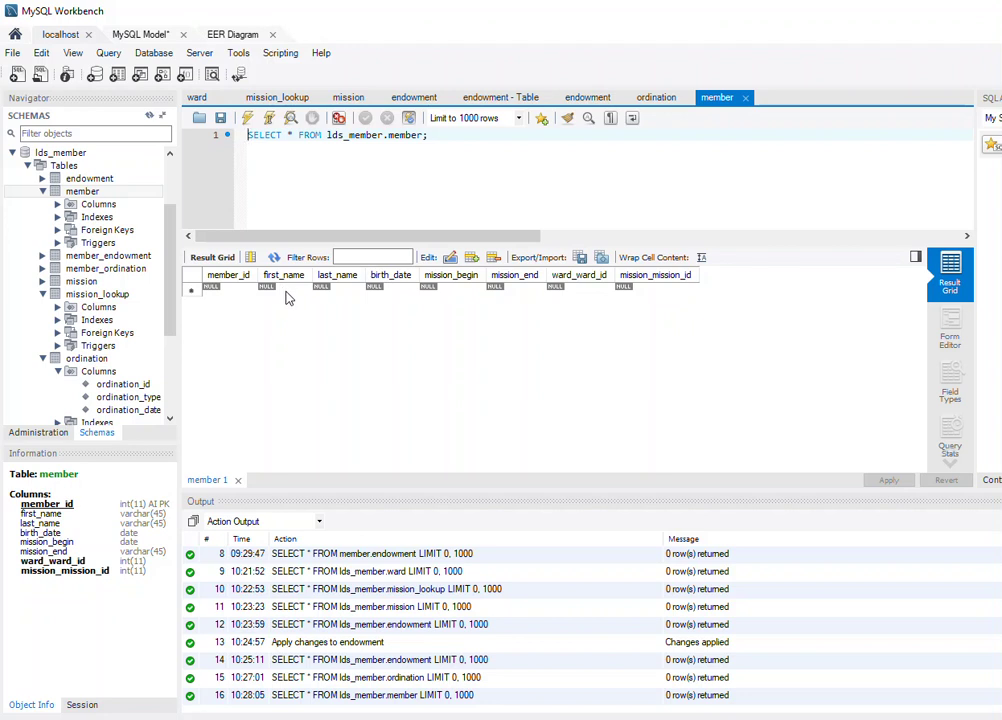
Enter the member's first name, last name and birth date 1990-01-01 in a new row.
click(292, 291)
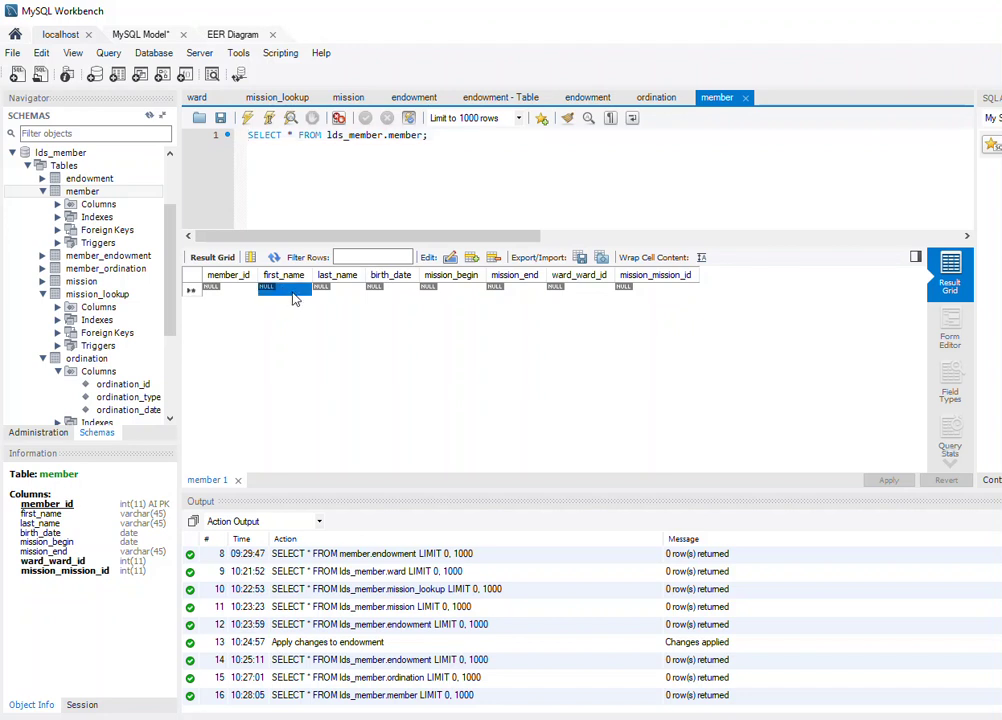
click(293, 295)
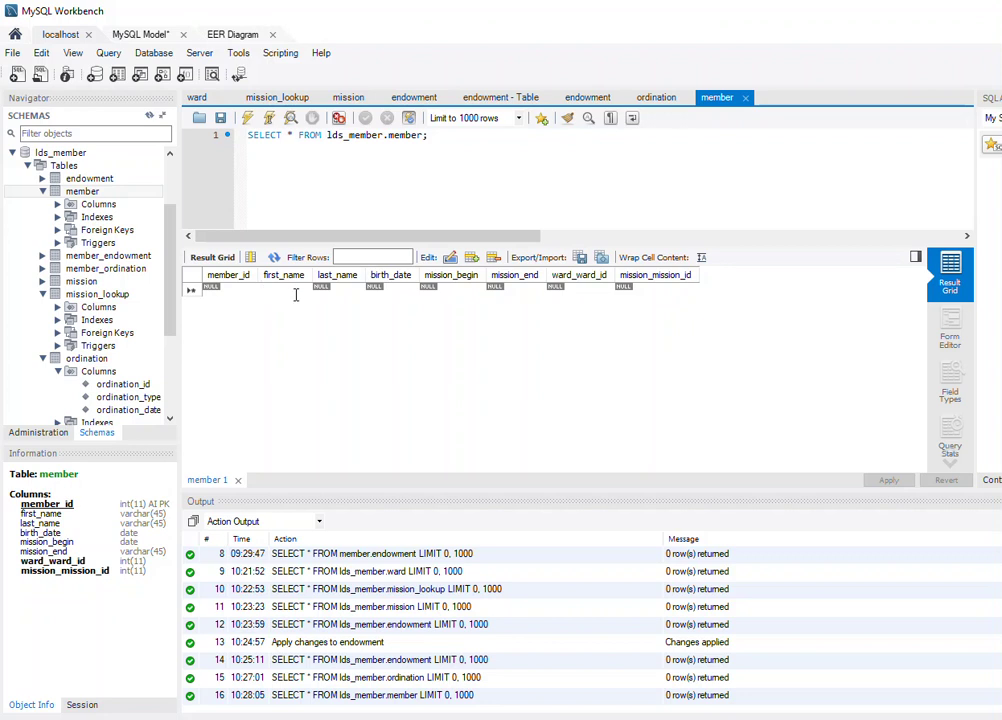
key(Tab)
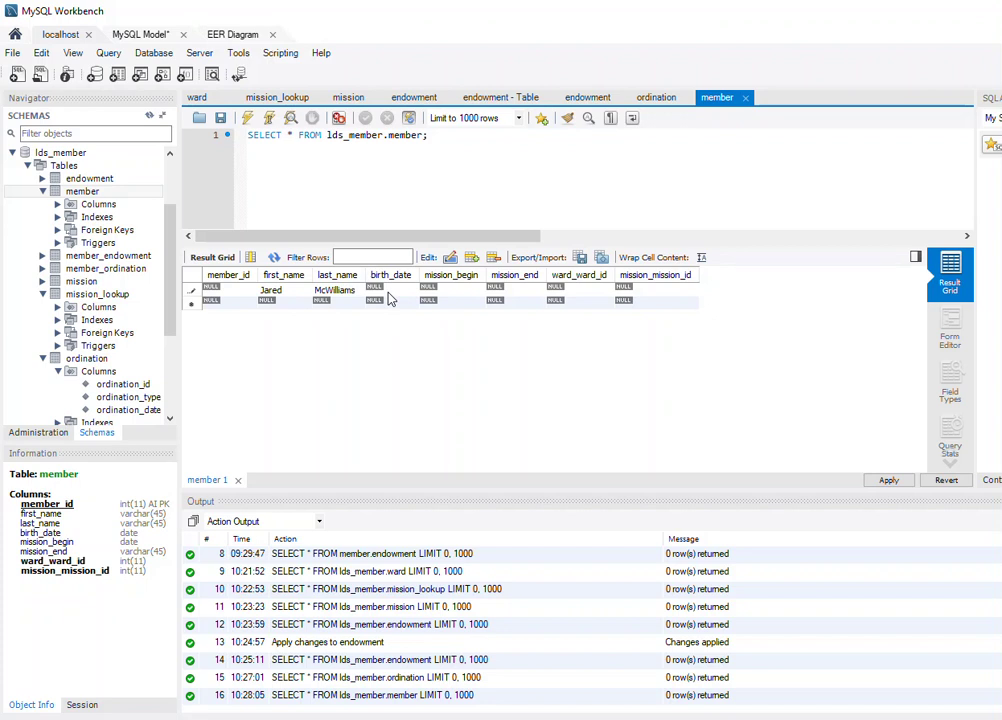
key(Tab)
text(1990-01-01)
Add mission dates 2009-06-23 to 2011-06-28 and ward and mission ids 1, then apply.
key(Tab)
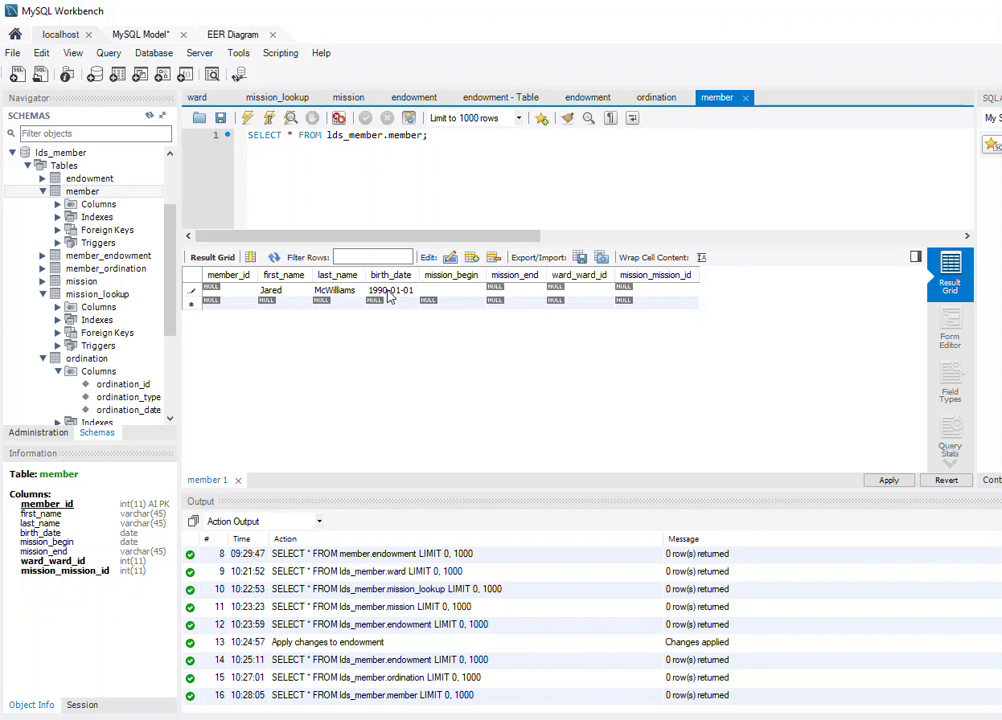
text(2009-06-23)
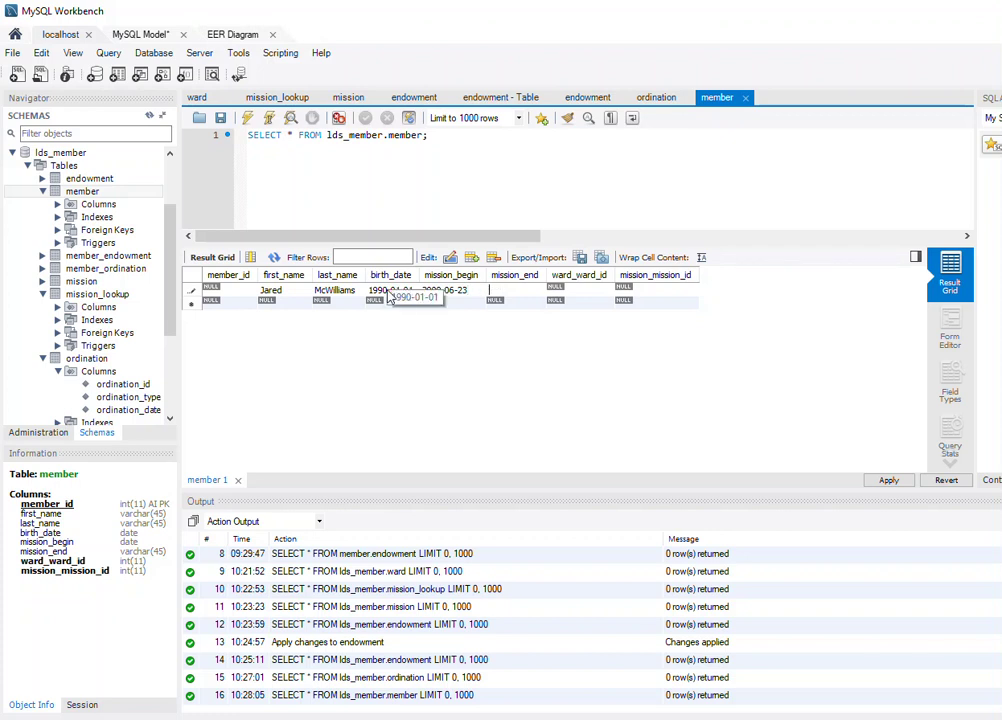
text(2011-06-28)
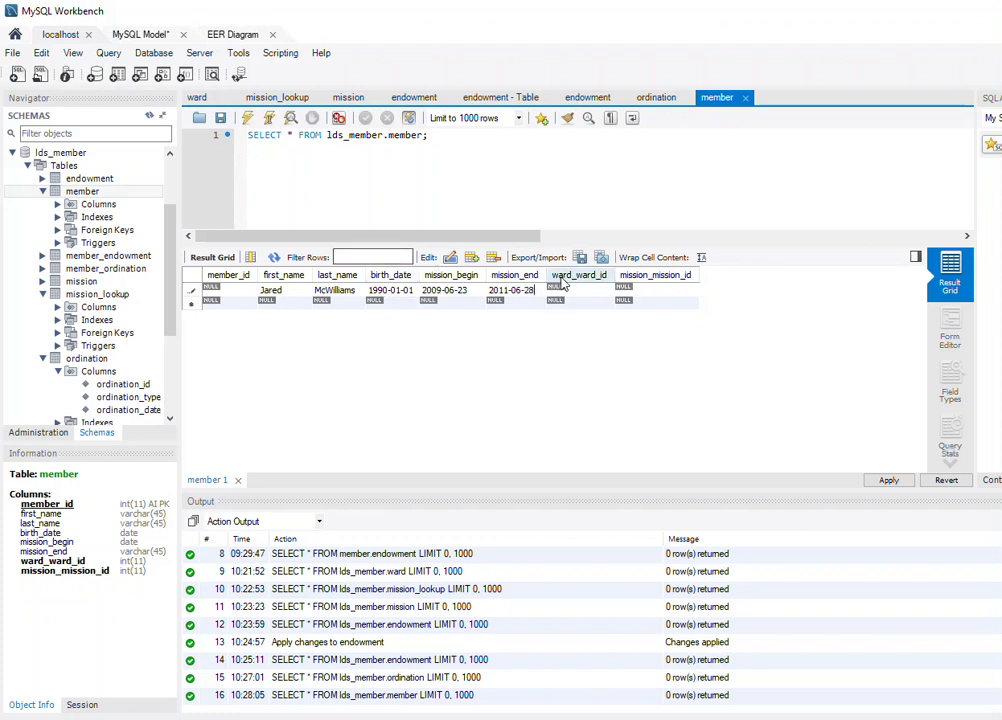
double_click(582, 287)
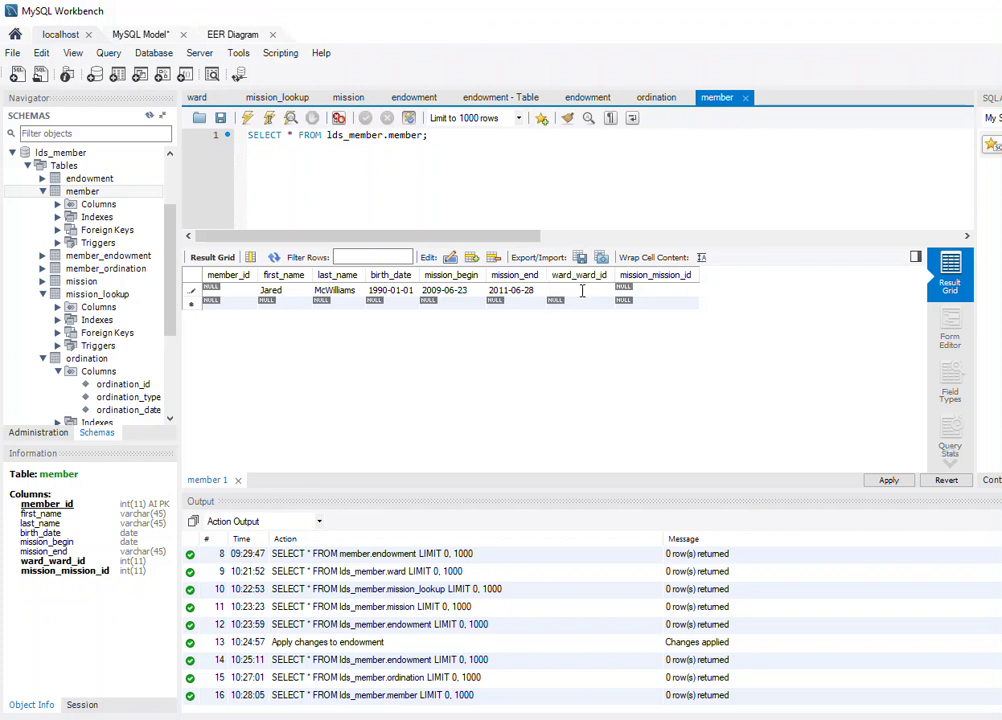
text(1)
double_click(663, 289)
text(1)
double_click(592, 304)
click(899, 485)
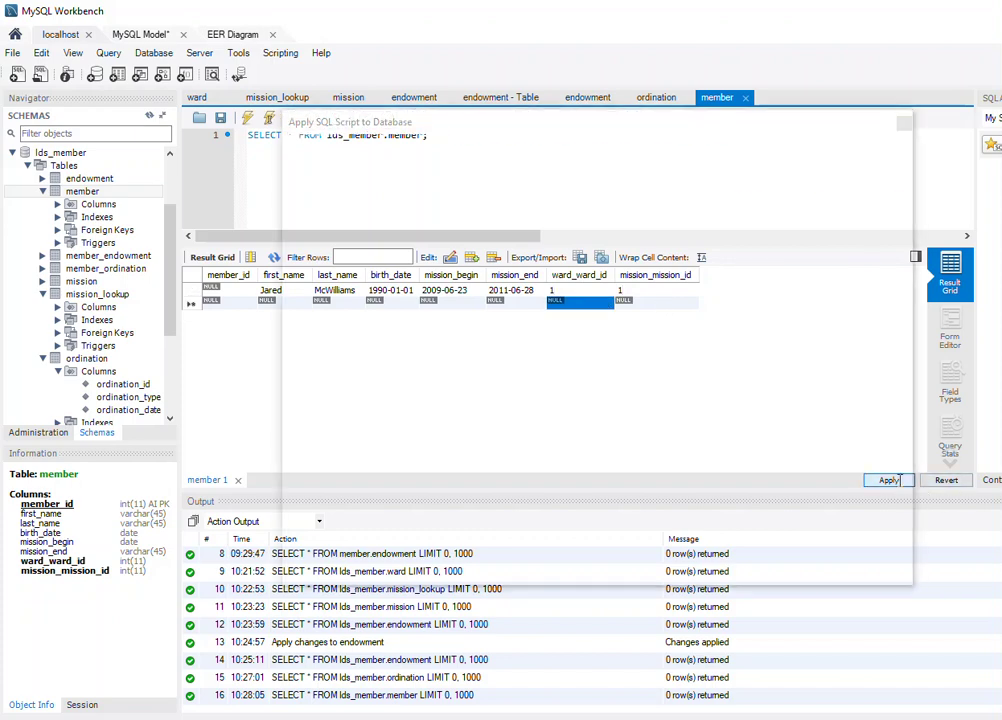
Run the member insert script to save the row as member_id 1, then expand endowment.
click(806, 566)
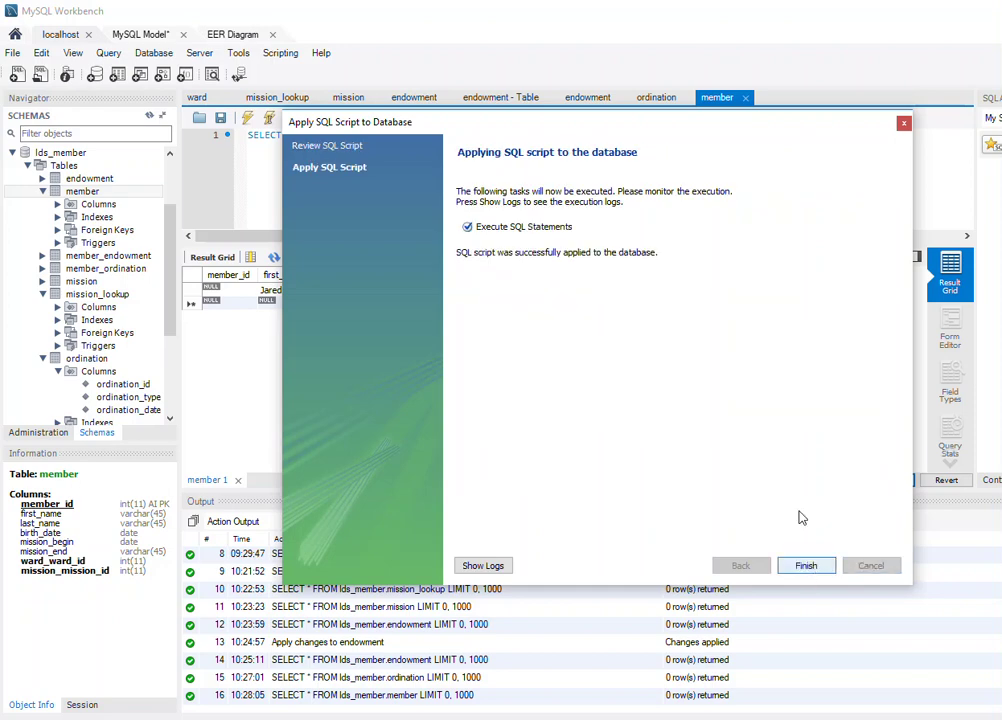
click(806, 565)
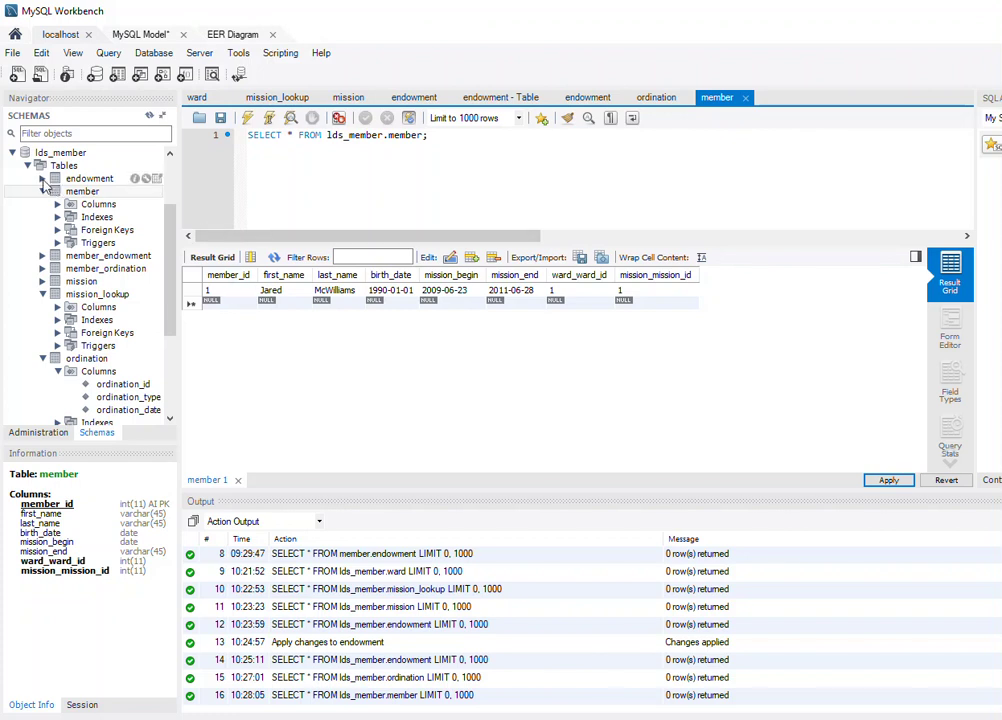
click(42, 178)
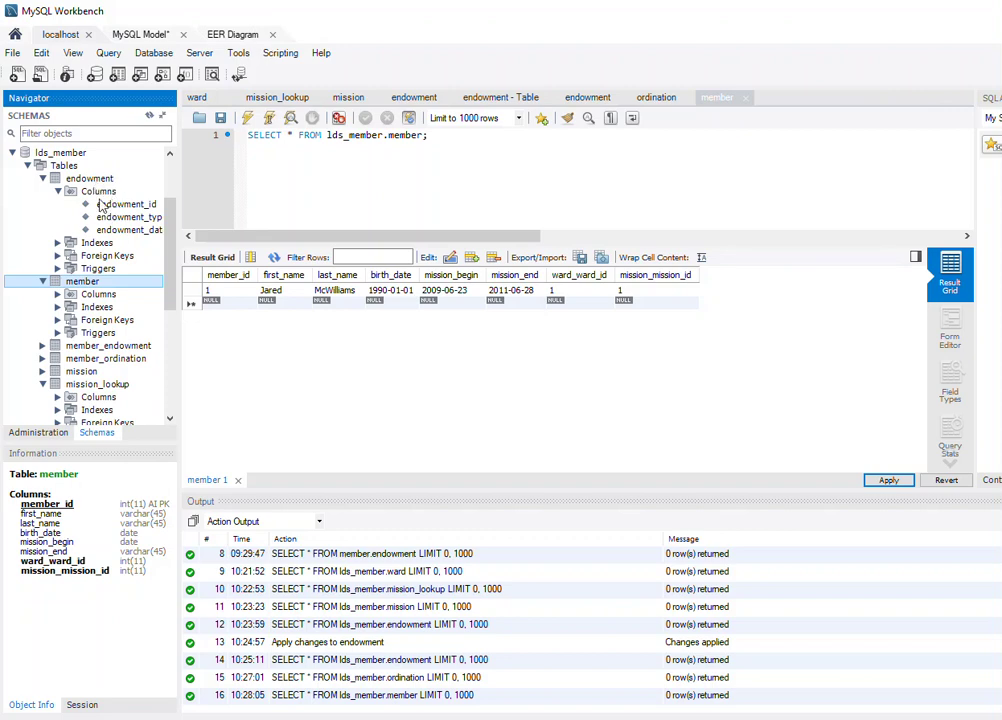
View the endowment rows (1 marriage, 2 endowment), then expand member_endowment in the Navigator.
right_click(92, 178)
click(128, 188)
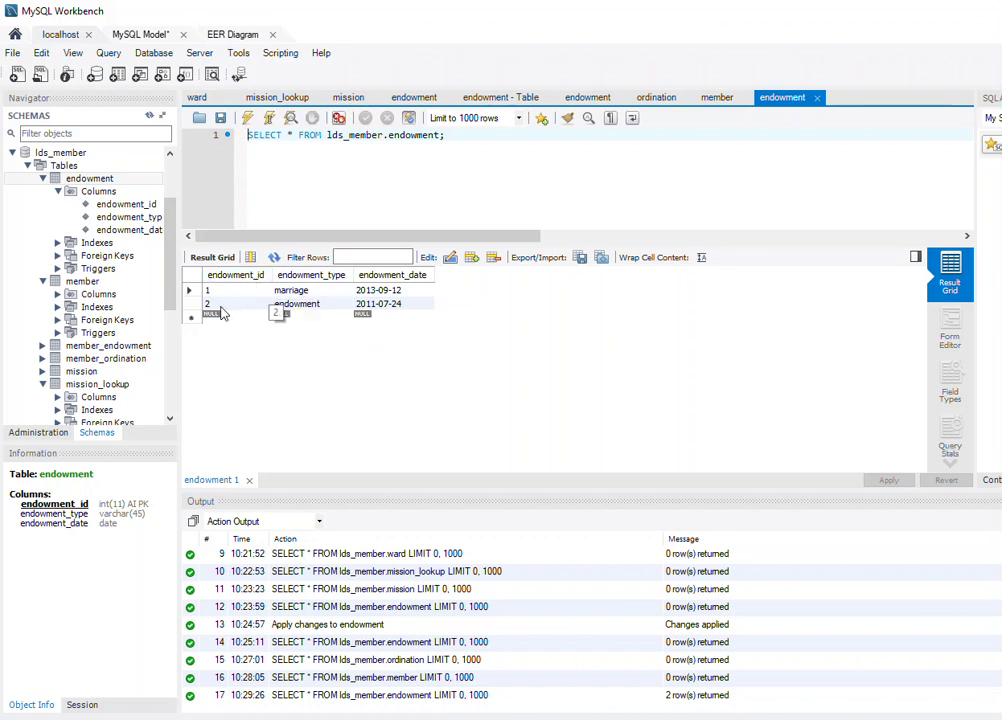
click(43, 178)
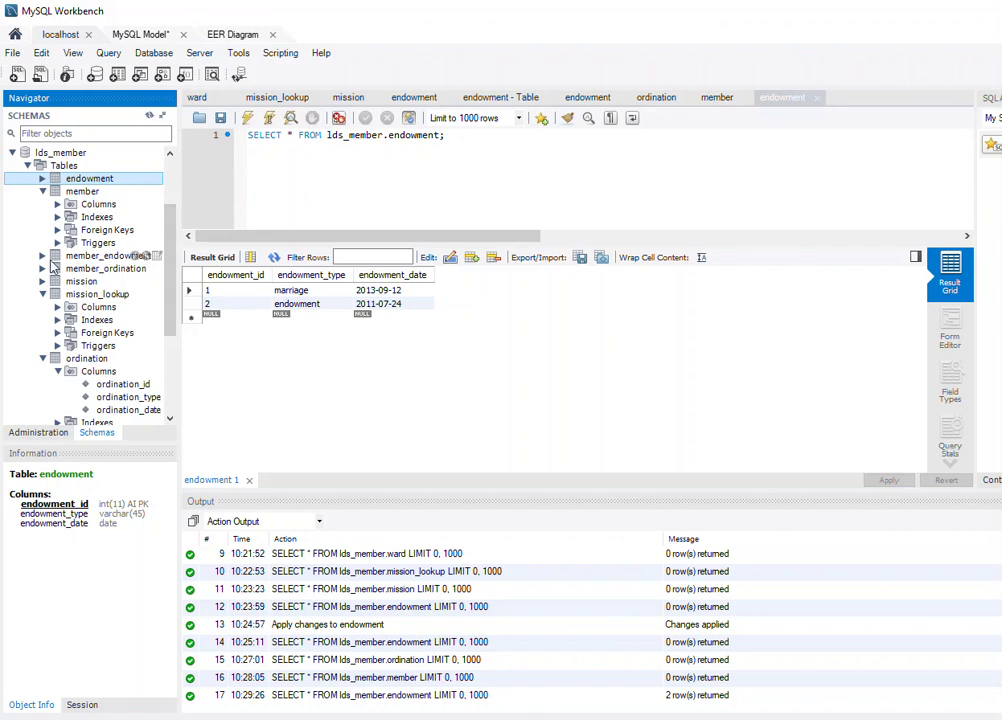
click(43, 257)
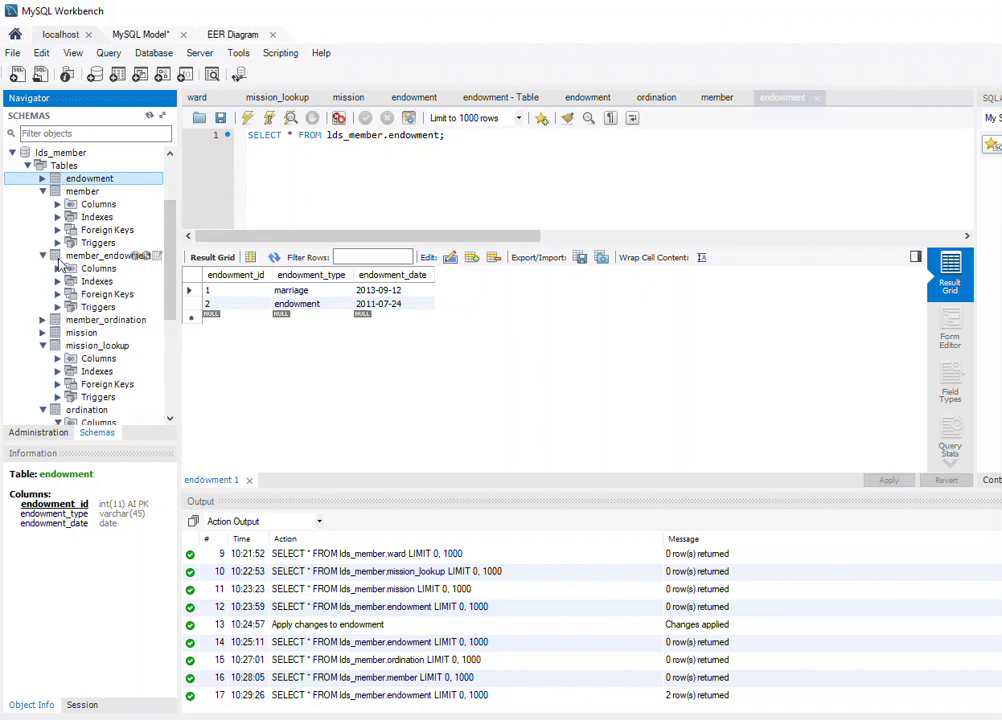
Open member_endowment rows and add a row linking member 1 to endowment 2.
right_click(83, 262)
click(150, 266)
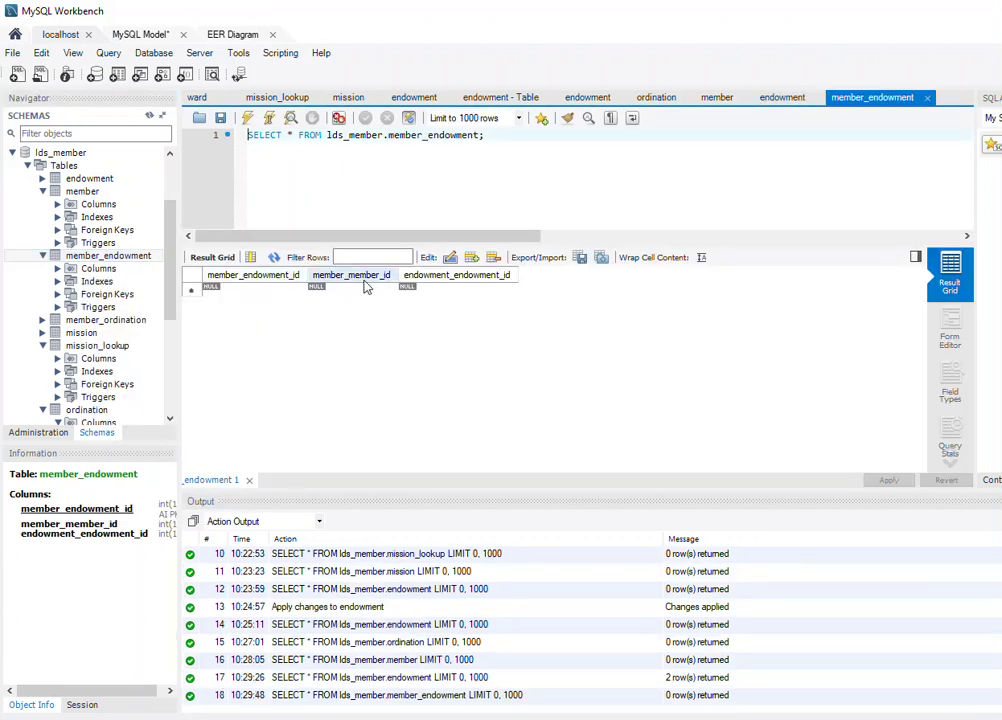
click(355, 288)
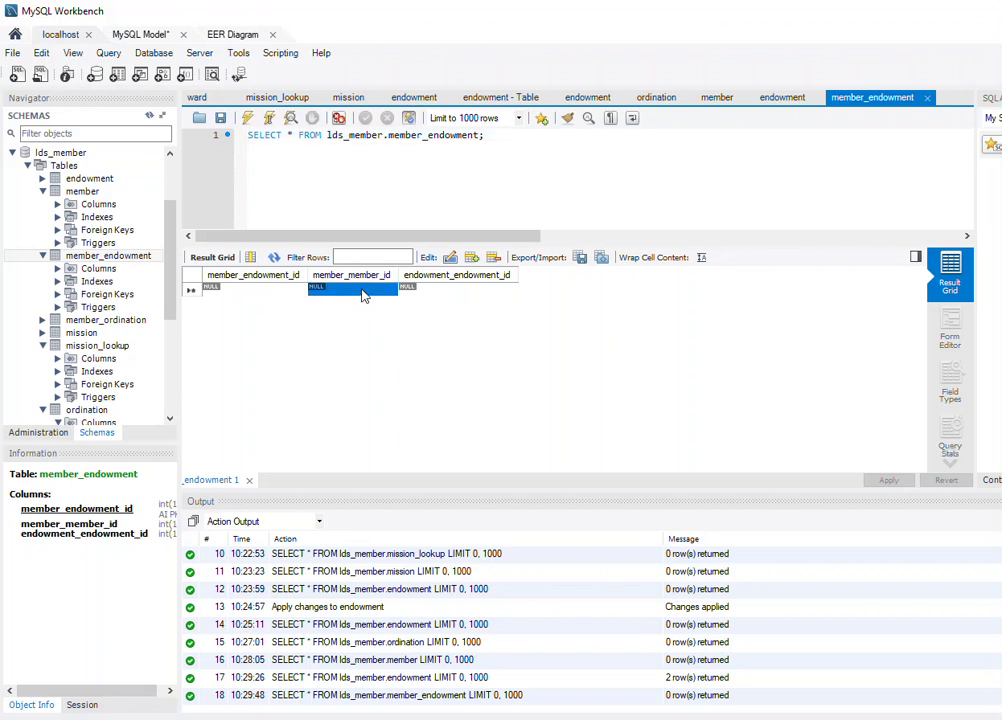
text(1)
click(455, 288)
text(2)
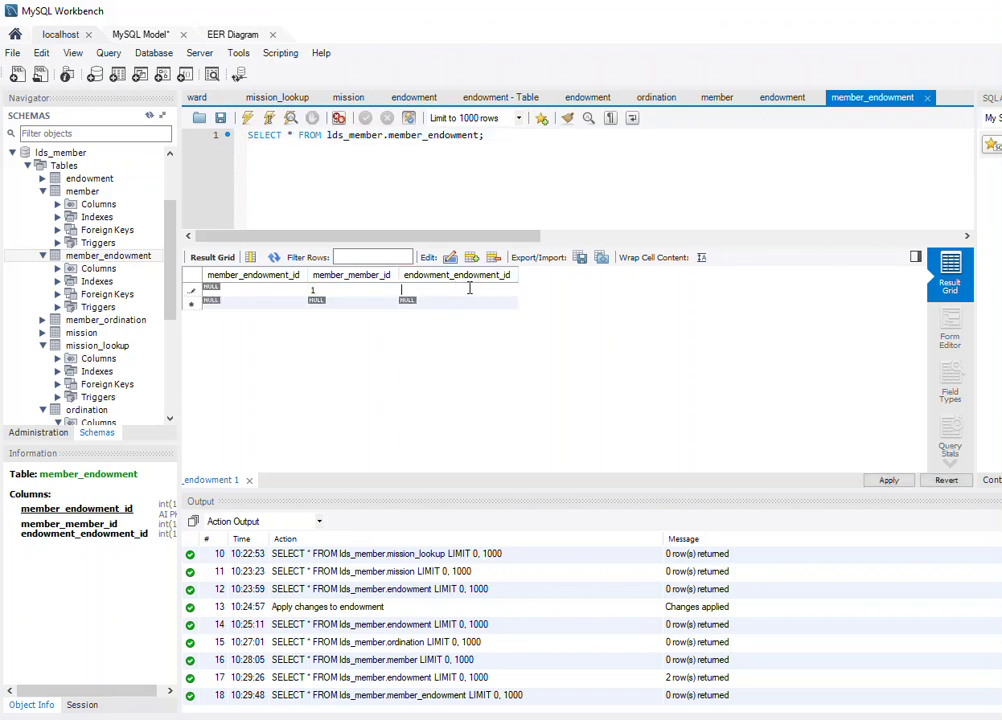
Add a second row linking member 1 to endowment 1.
click(347, 302)
text(1)
click(458, 279)
click(433, 290)
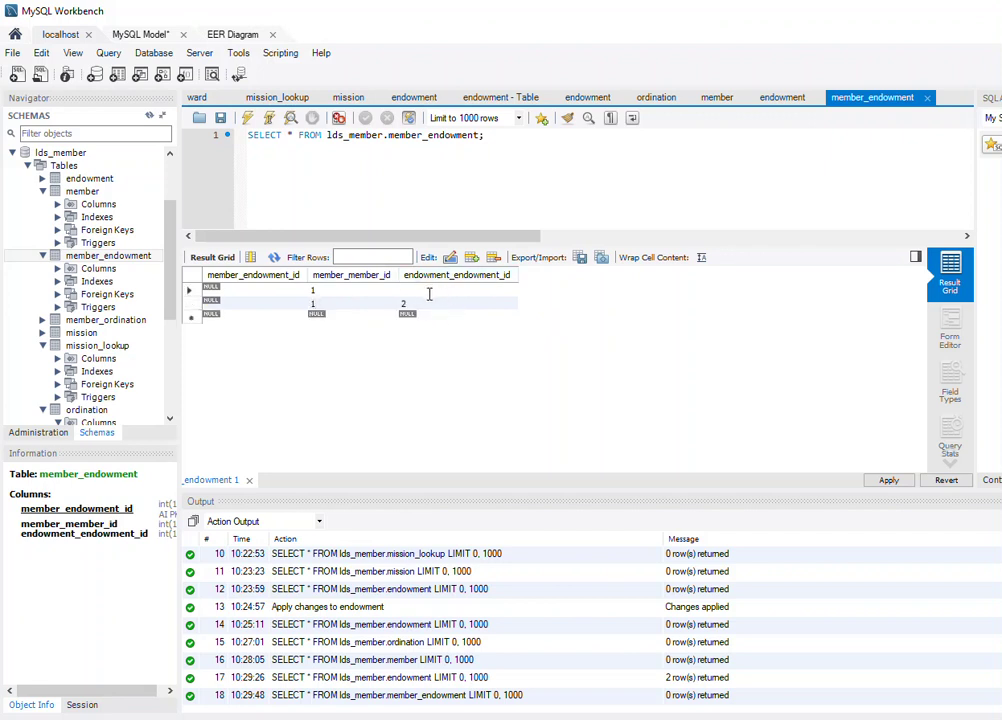
text(1)
double_click(349, 304)
double_click(405, 304)
click(470, 357)
Apply the two member_endowment inserts, saving them as ids 1 and 2.
click(891, 481)
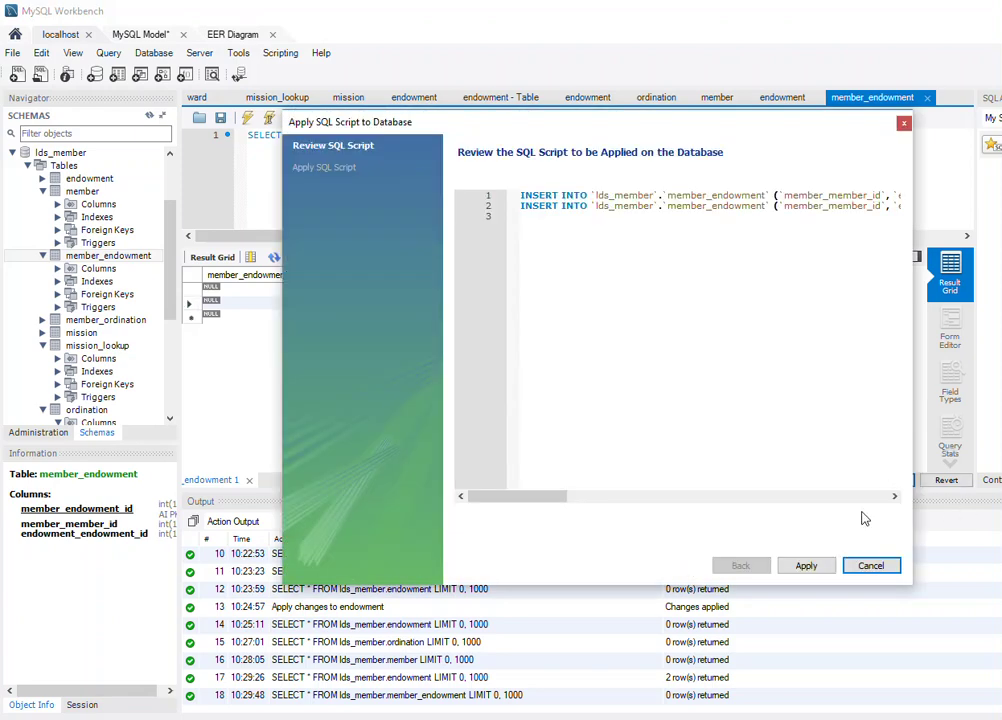
click(814, 566)
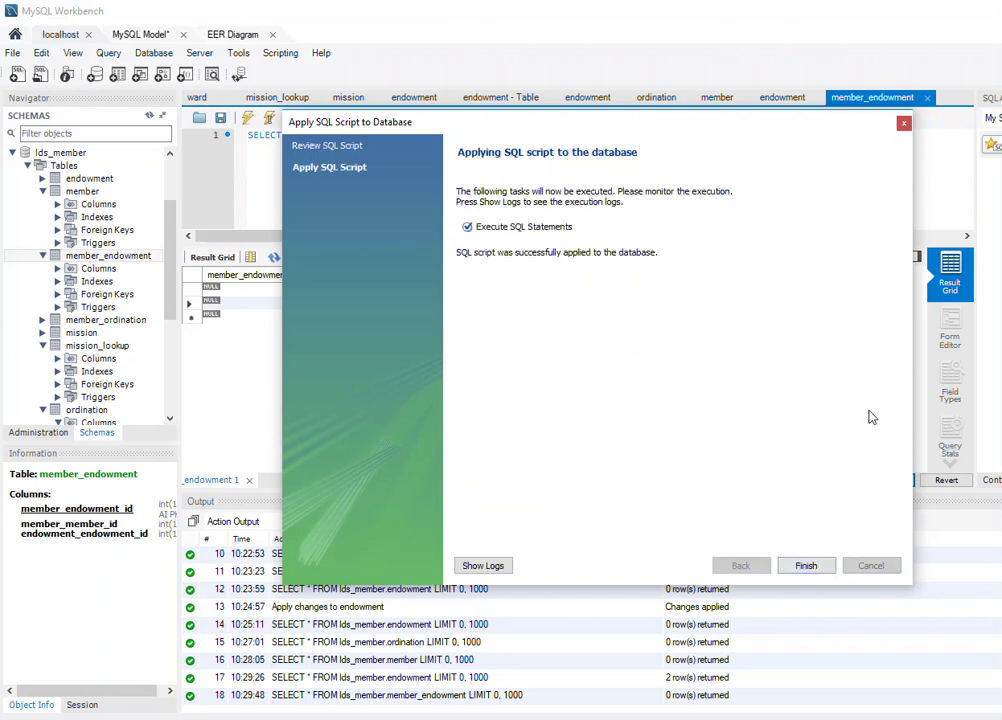
click(812, 566)
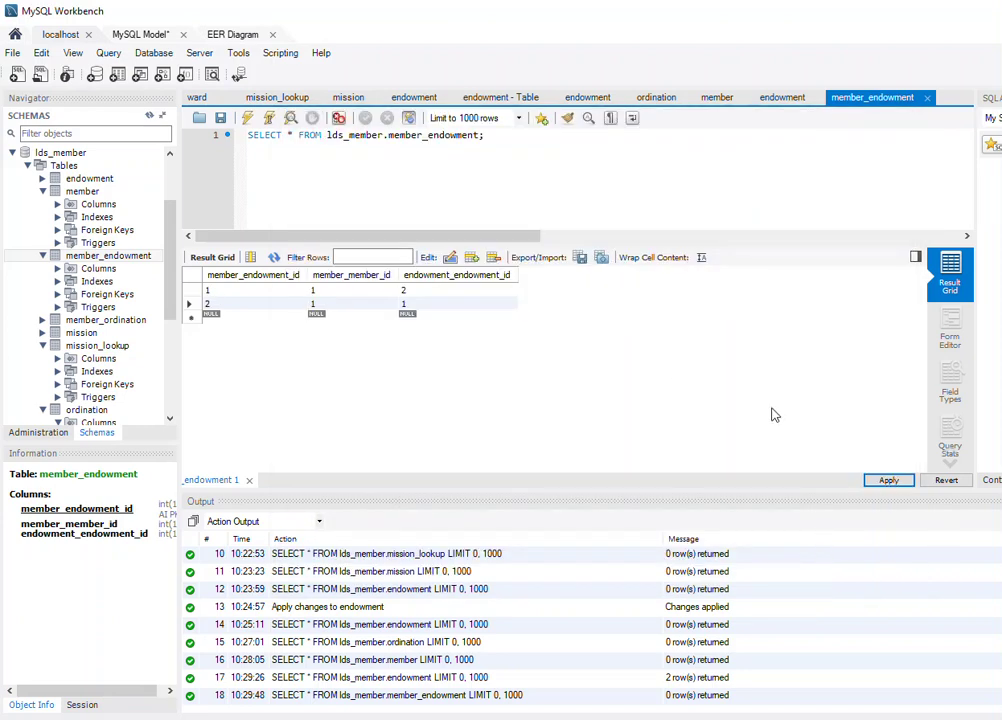